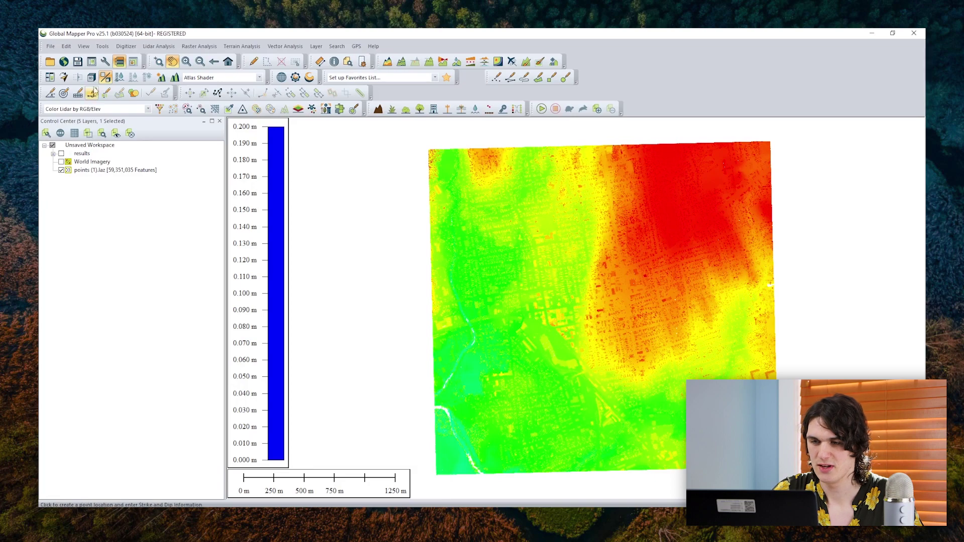
- Examine the lidar point cloud's buildings, vegetation and terrain up close in the 3D Viewer, and close the viewer
{"action": "left_click", "coordinate": [92, 77]}
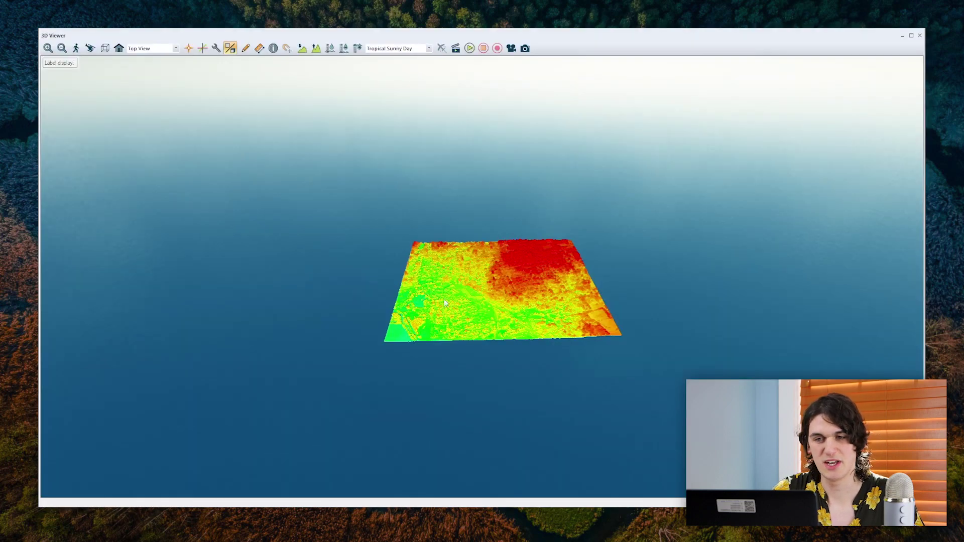
{"action": "scroll", "coordinate": [472, 302], "scroll_direction": "up", "scroll_amount": 6}
{"action": "scroll", "coordinate": [499, 317], "scroll_direction": "up", "scroll_amount": 2}
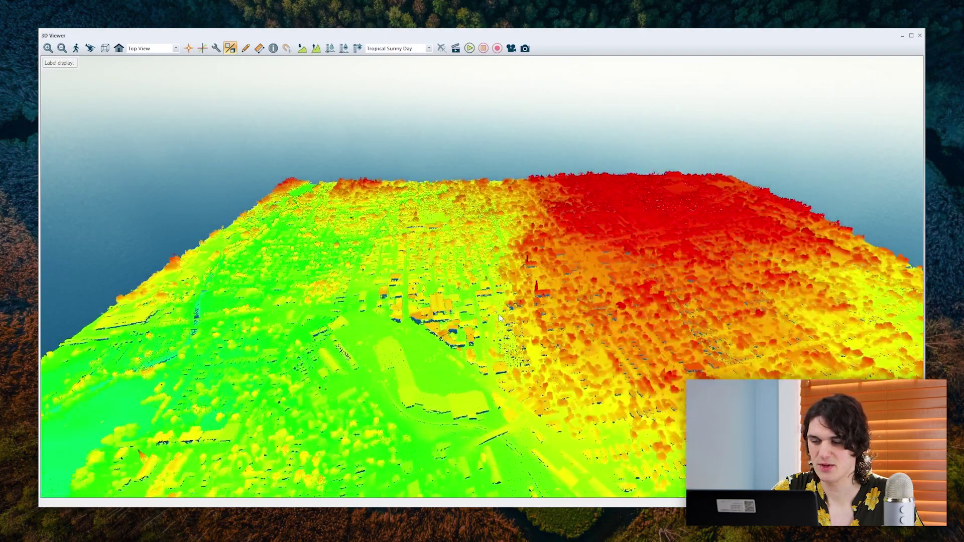
{"action": "left_click_drag", "start_coordinate": [508, 323], "coordinate": [509, 277]}
{"action": "scroll", "coordinate": [508, 278], "scroll_direction": "up", "scroll_amount": 1}
{"action": "scroll", "coordinate": [463, 344], "scroll_direction": "up", "scroll_amount": 2}
{"action": "scroll", "coordinate": [462, 343], "scroll_direction": "up", "scroll_amount": 2}
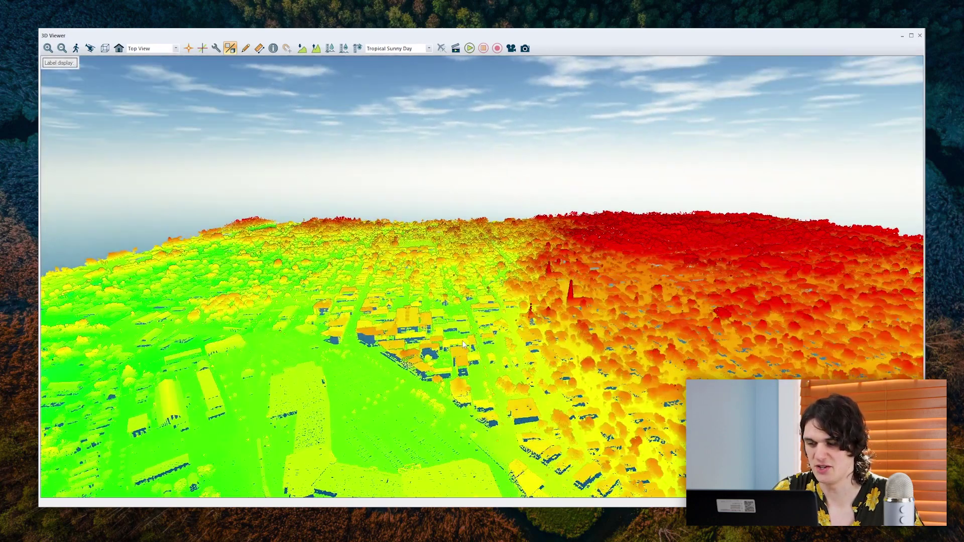
{"action": "left_click_drag", "start_coordinate": [459, 336], "coordinate": [456, 361]}
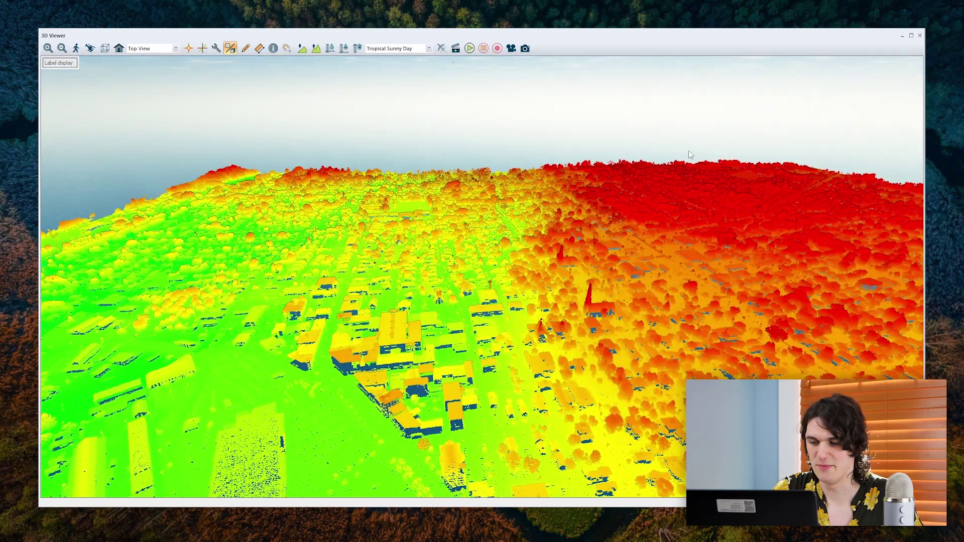
{"action": "left_click", "coordinate": [920, 36]}
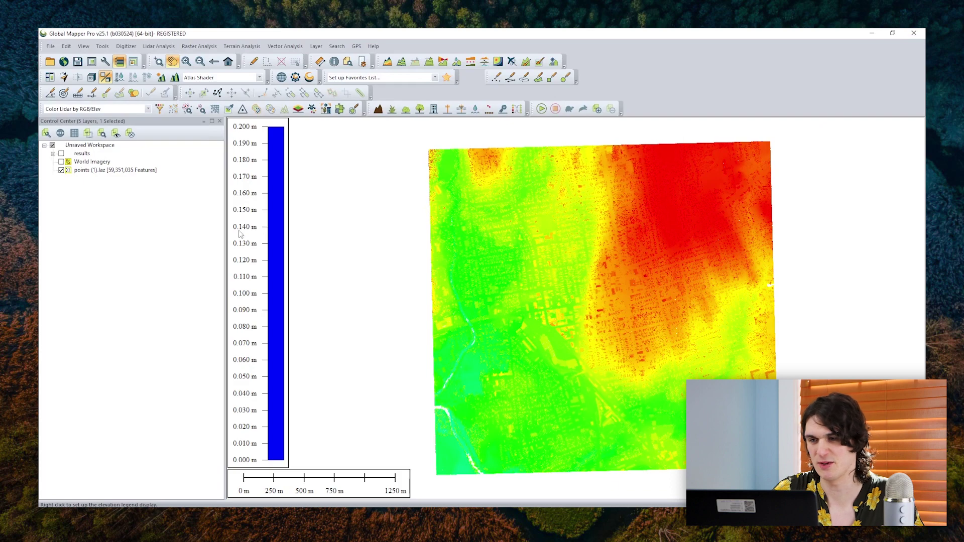
- Color the lidar point cloud by Point Source ID to distinguish the individual flight lines
{"action": "left_click", "coordinate": [148, 109]}
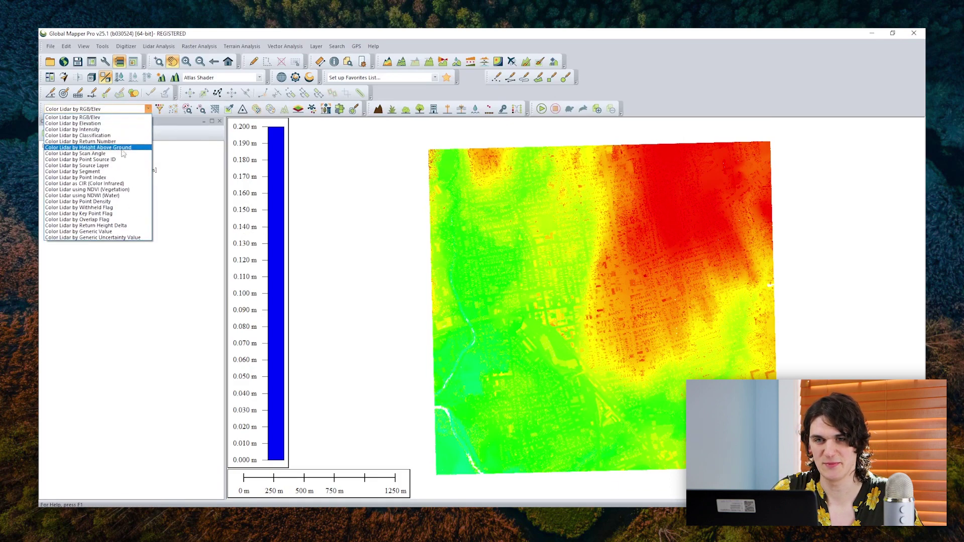
{"action": "left_click", "coordinate": [80, 159]}
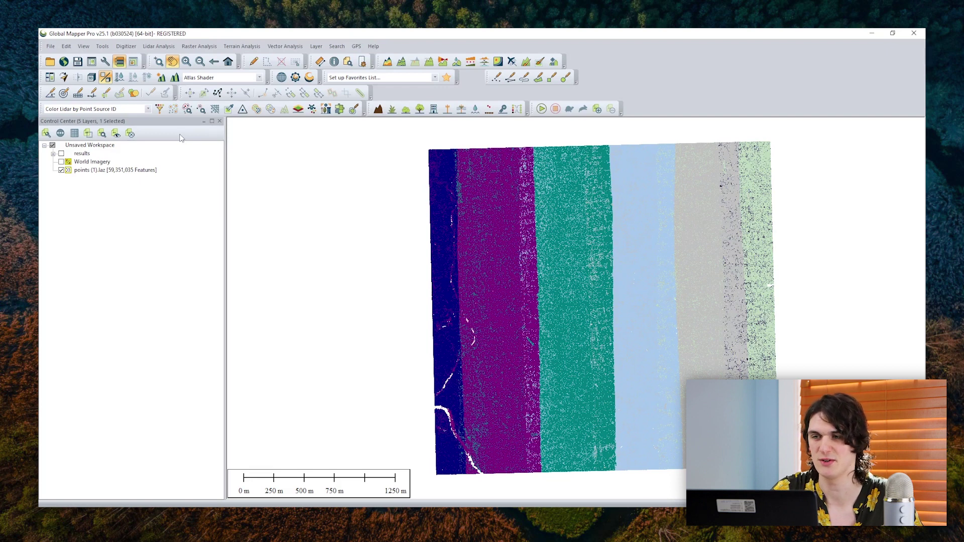
- Generate a path profile running west to east across all the flight lines, through the middle of the point cloud
{"action": "left_click", "coordinate": [428, 63]}
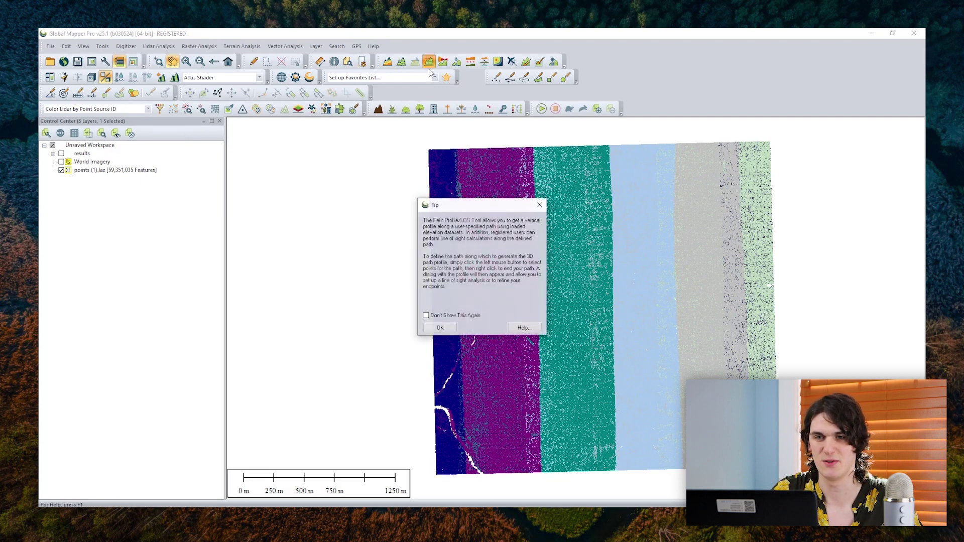
{"action": "left_click", "coordinate": [440, 329]}
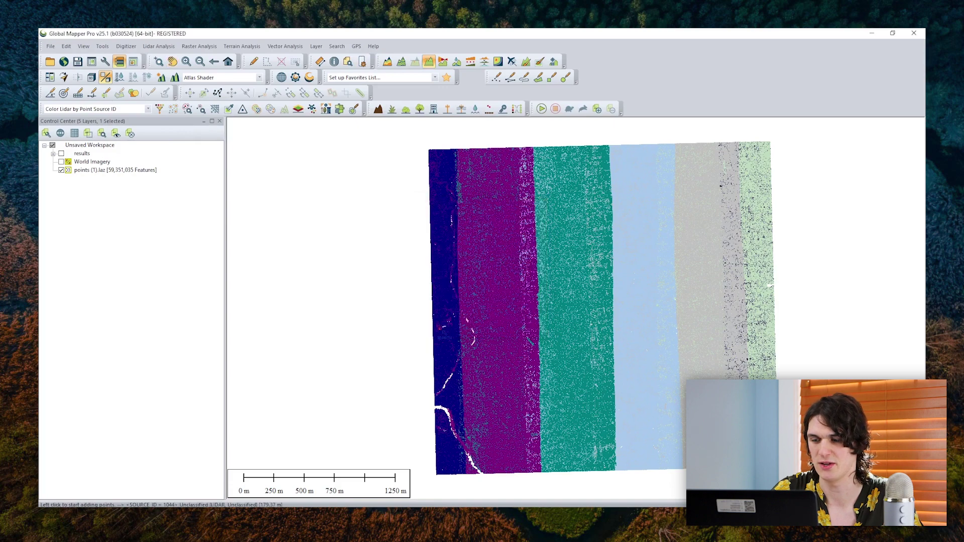
{"action": "left_click", "coordinate": [425, 273]}
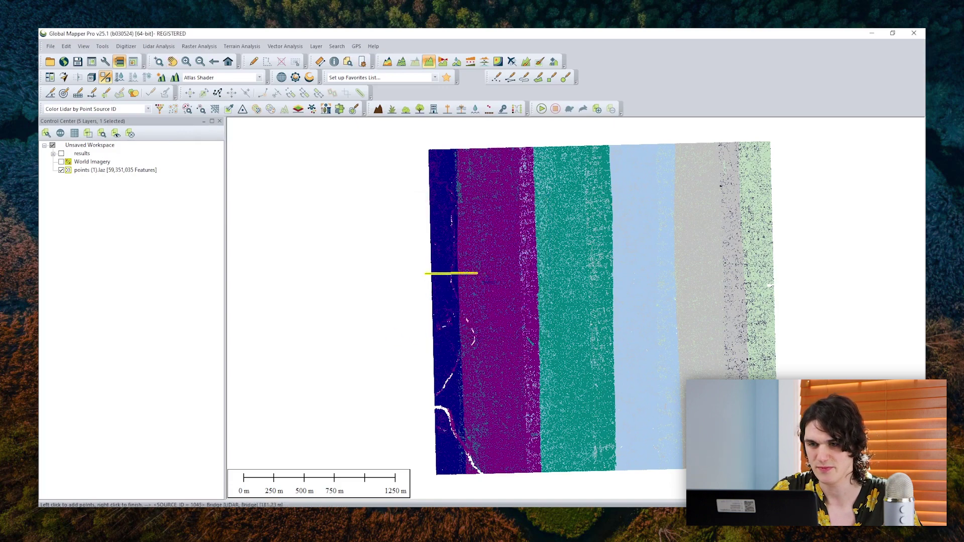
{"action": "right_click", "coordinate": [773, 265]}
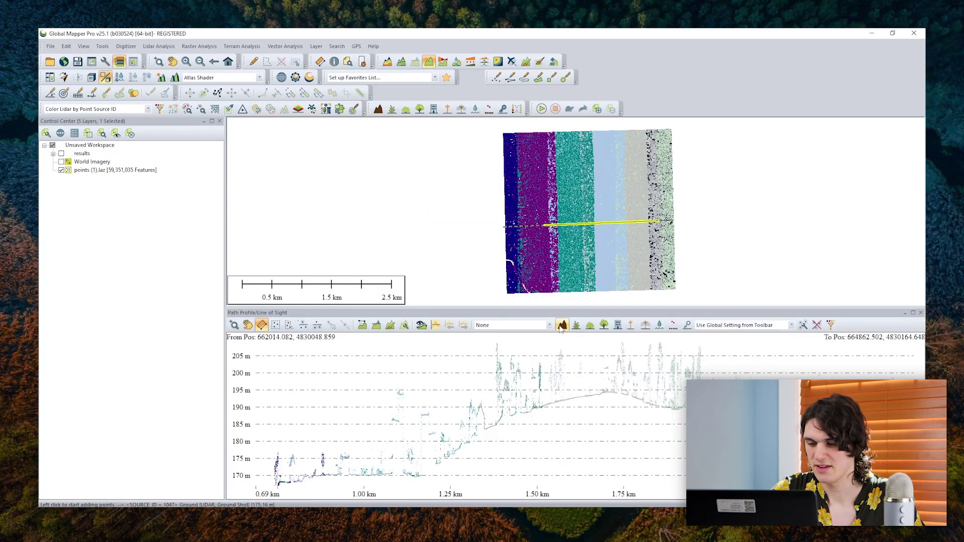
- Draw a second west-east path profile south of the first, examine its overlapping points up close, and close the profile
{"action": "left_click", "coordinate": [503, 249]}
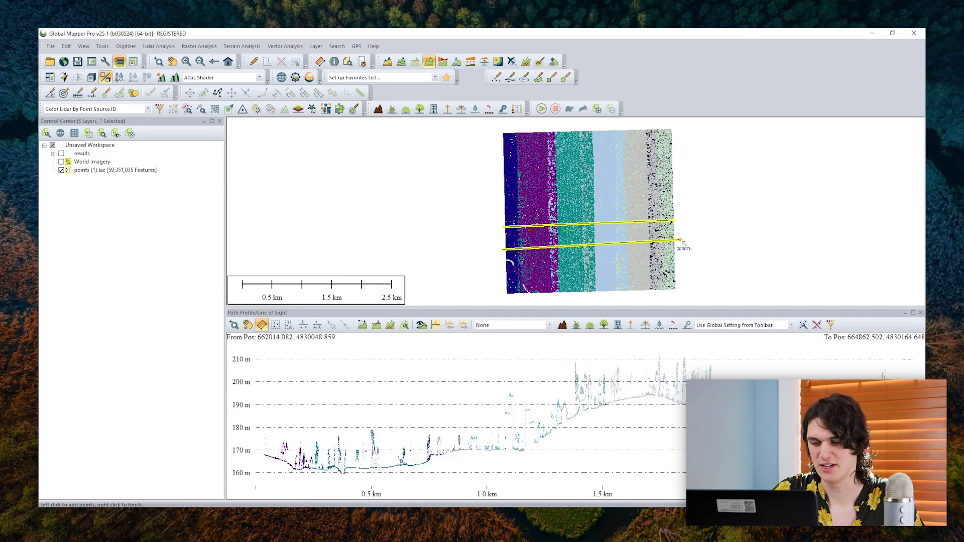
{"action": "right_click", "coordinate": [677, 241]}
{"action": "scroll", "coordinate": [424, 441], "scroll_direction": "up", "scroll_amount": 3}
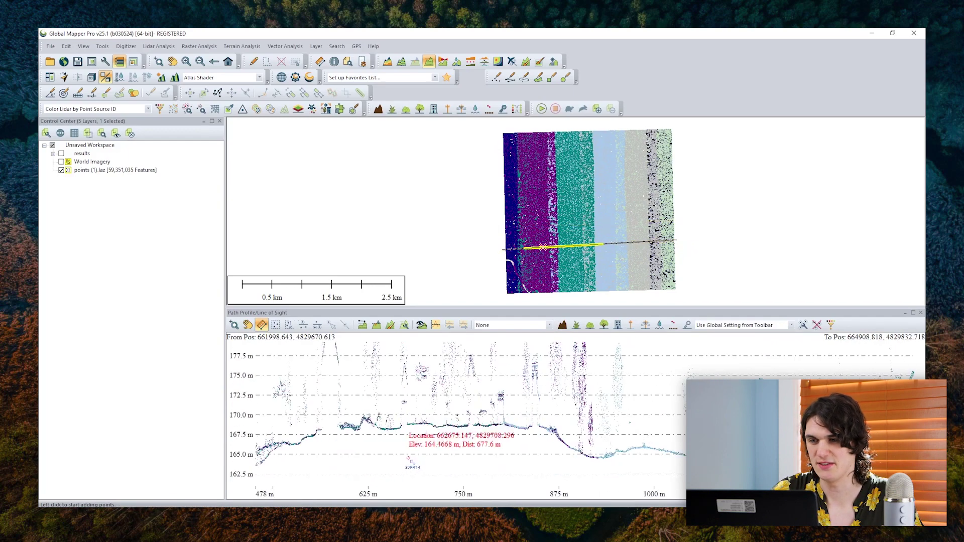
{"action": "scroll", "coordinate": [424, 378], "scroll_direction": "down", "scroll_amount": 3}
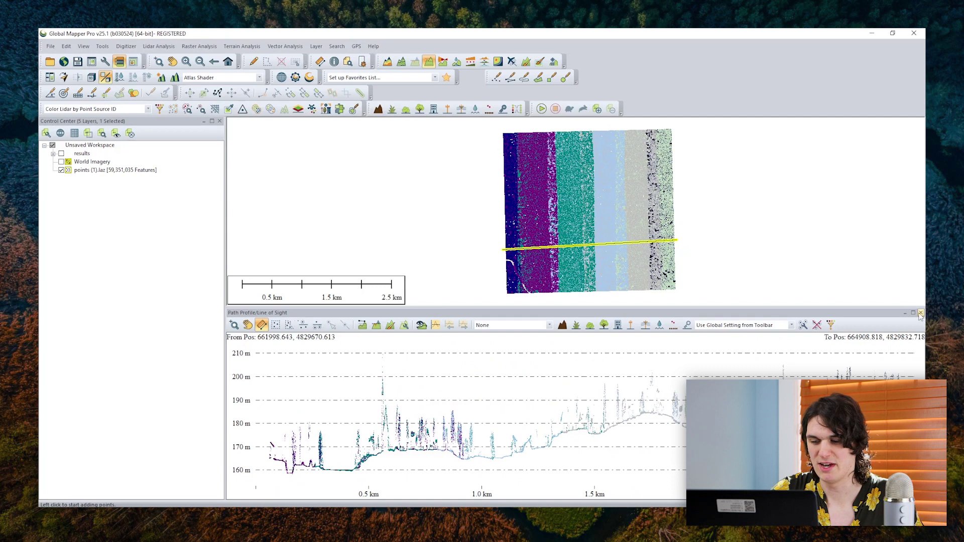
{"action": "key", "text": "Escape"}
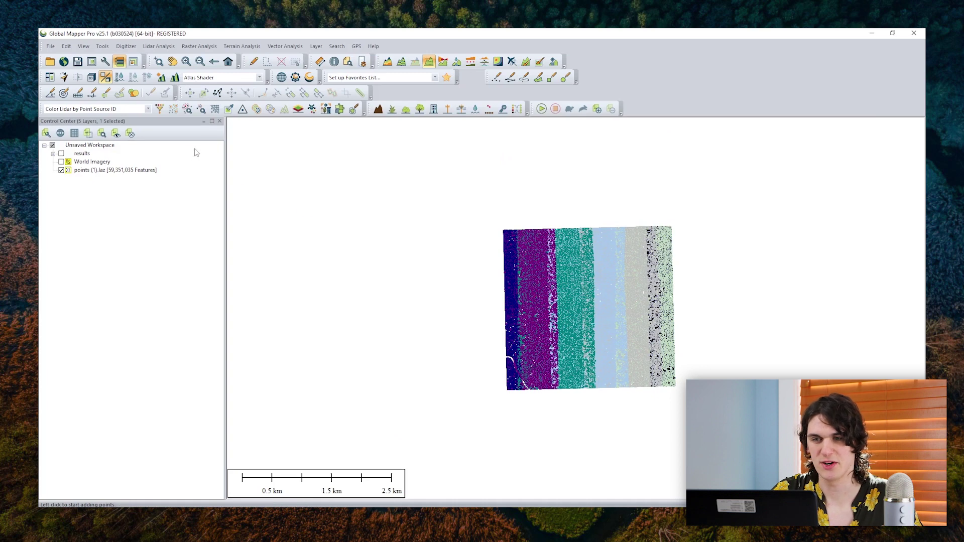
- Set up Swath Separation Images for points (1).laz with a spatial resolution of 2 point spacings
{"action": "left_click", "coordinate": [298, 109]}
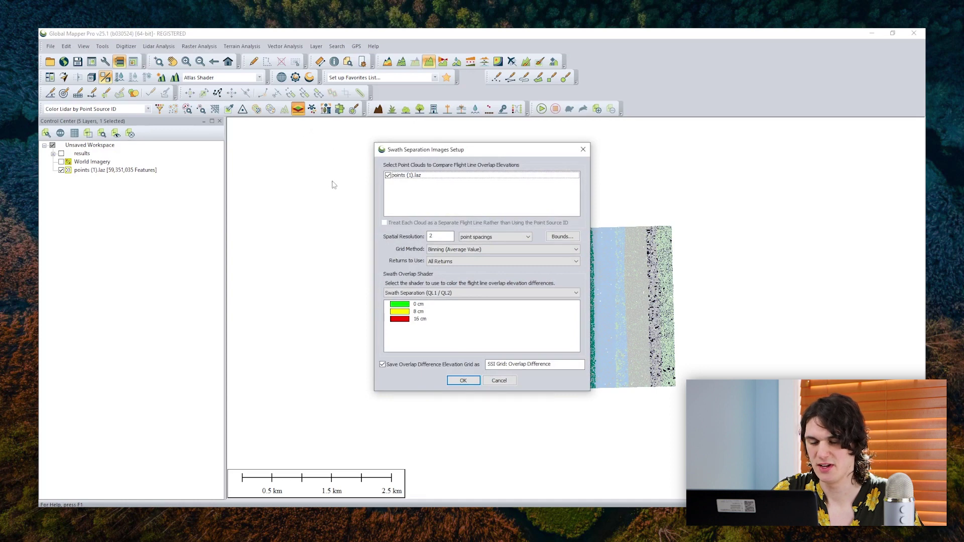
{"action": "left_click", "coordinate": [434, 235]}
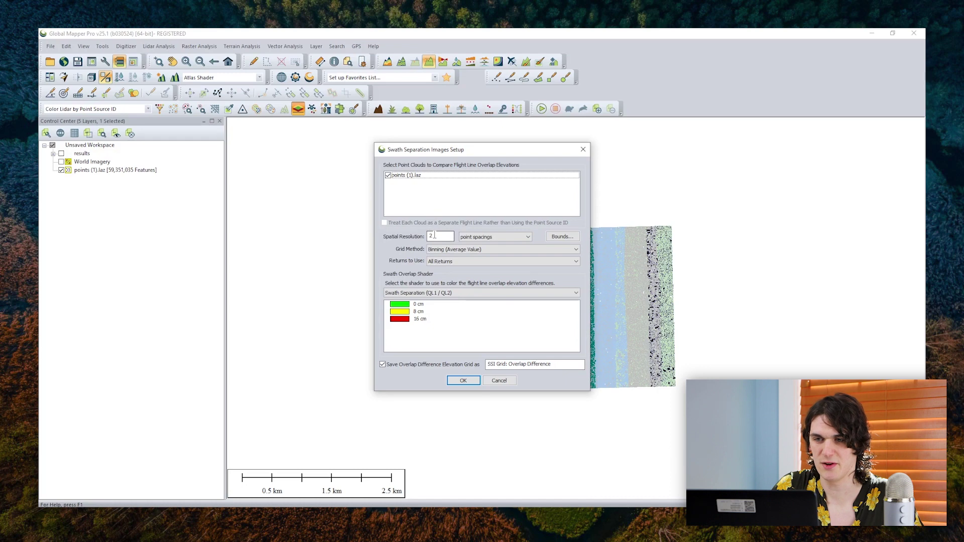
{"action": "left_click", "coordinate": [438, 236]}
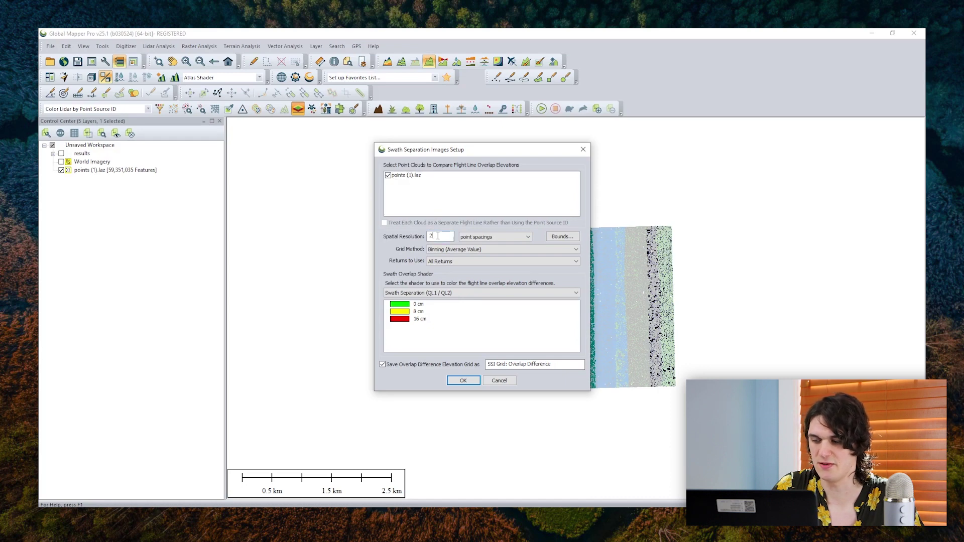
{"action": "left_click", "coordinate": [468, 238]}
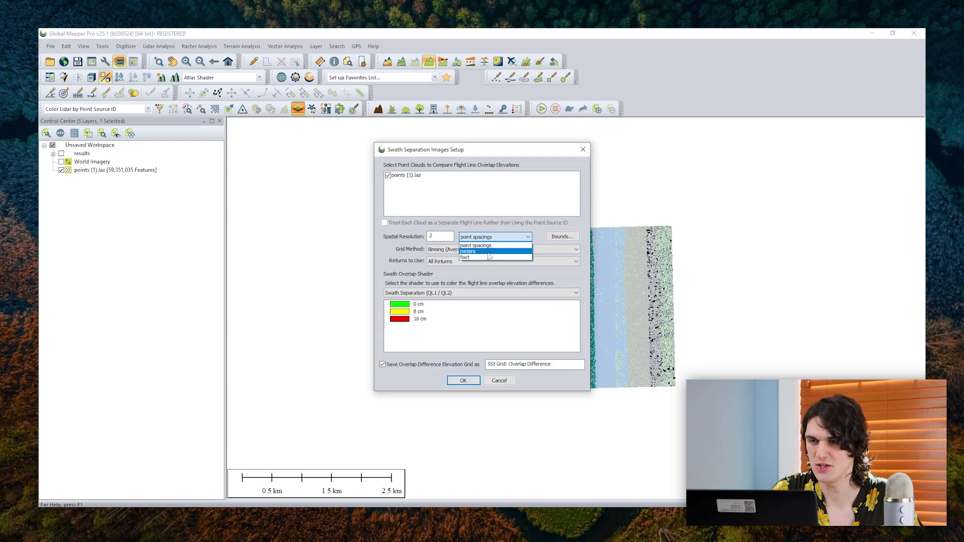
{"action": "left_click", "coordinate": [464, 246]}
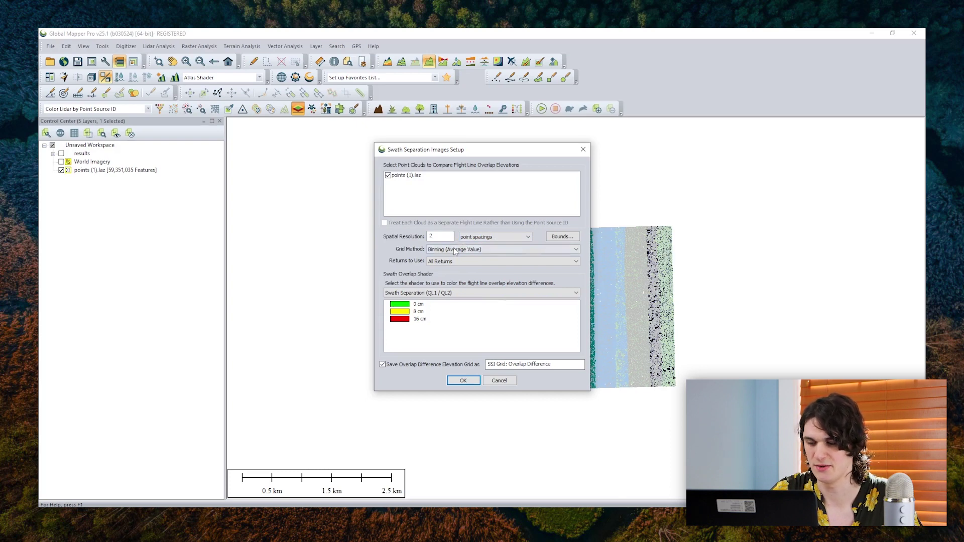
- Try Triangulation (Grid TIN of Points) as the grid method, and return it to Binning (Average Value)
{"action": "left_click", "coordinate": [454, 250]}
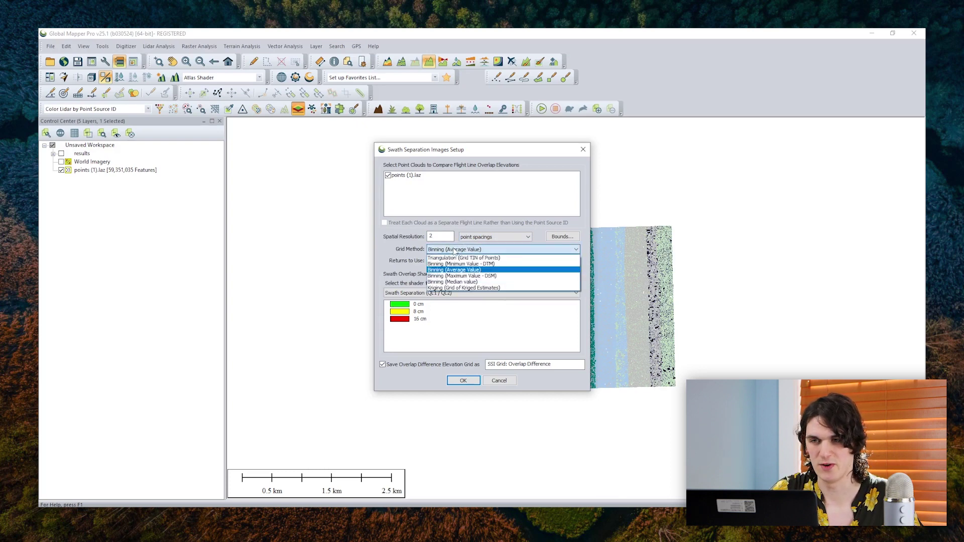
{"action": "left_click", "coordinate": [453, 258]}
{"action": "left_click", "coordinate": [453, 251]}
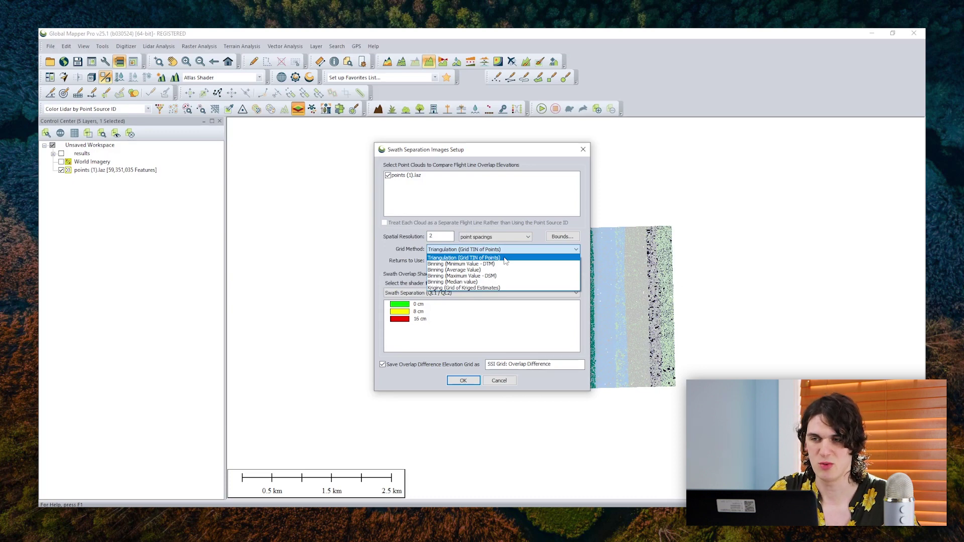
{"action": "left_click", "coordinate": [475, 270]}
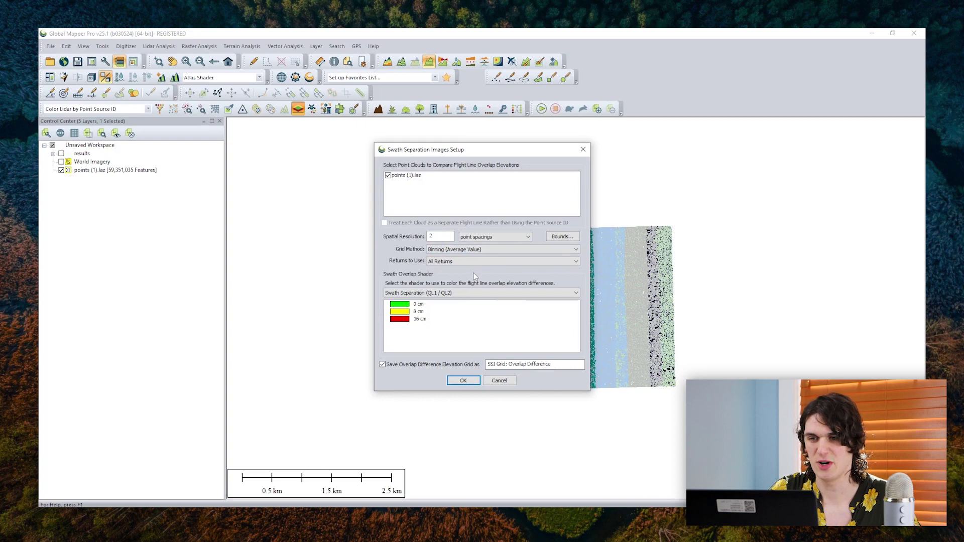
- Keep All Returns as the returns to use, and check the lidar bounds options without changing them
{"action": "left_click", "coordinate": [438, 262]}
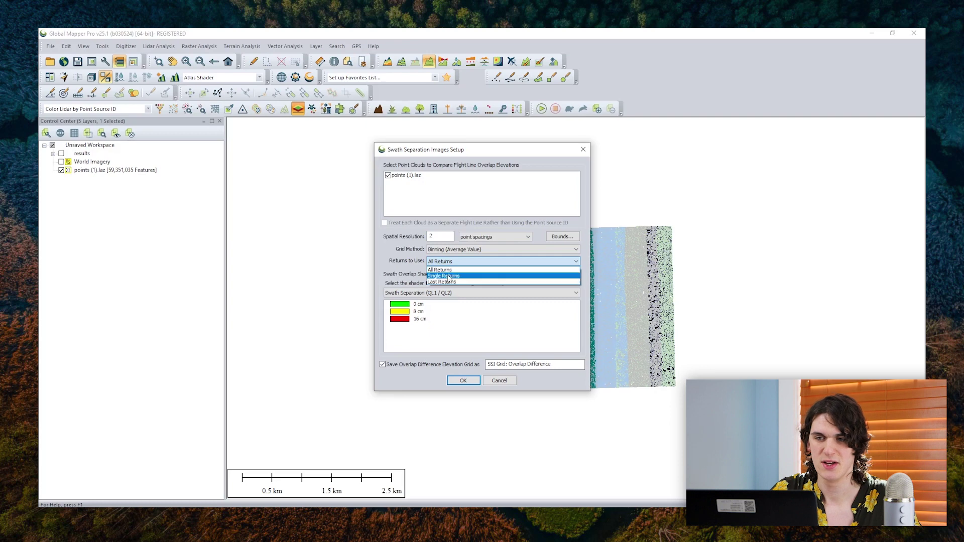
{"action": "left_click", "coordinate": [445, 272]}
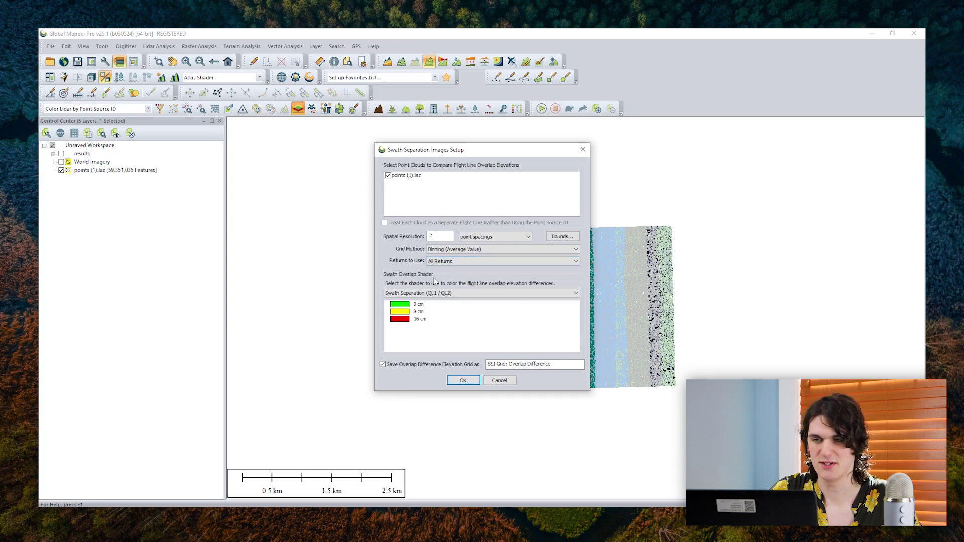
{"action": "left_click", "coordinate": [561, 236]}
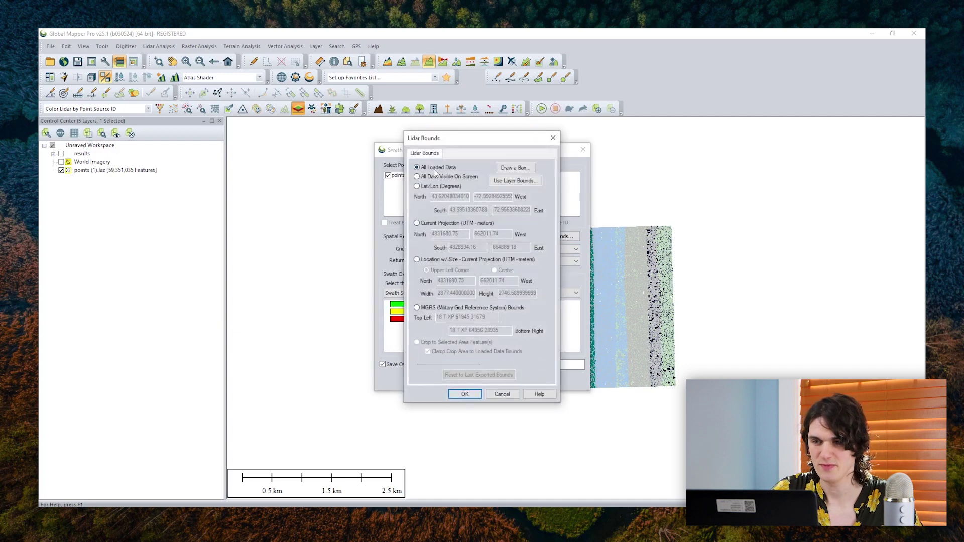
{"action": "left_click", "coordinate": [503, 394]}
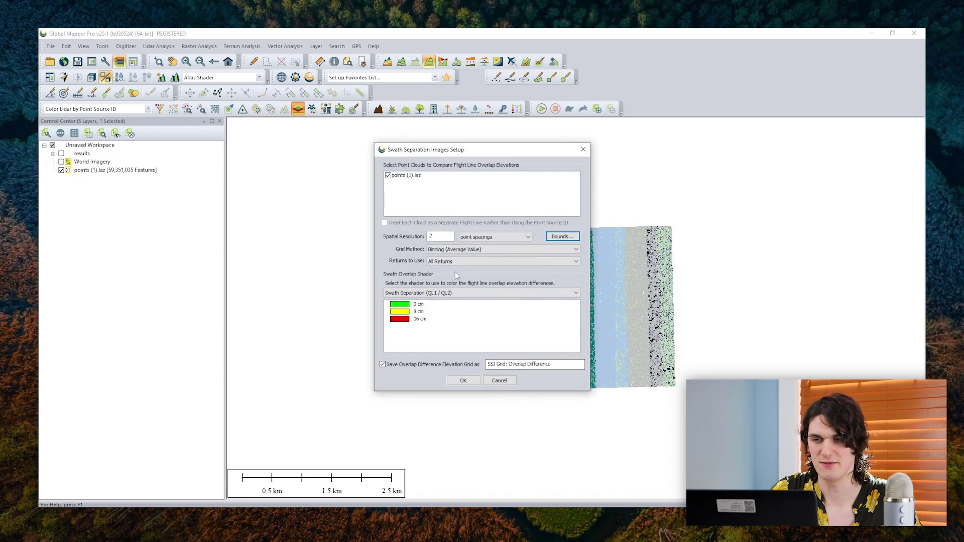
- Preview the Swath Separation (QL0) overlap shader, and return to the Swath Separation (QL1 / QL2) shader
{"action": "left_click", "coordinate": [437, 293]}
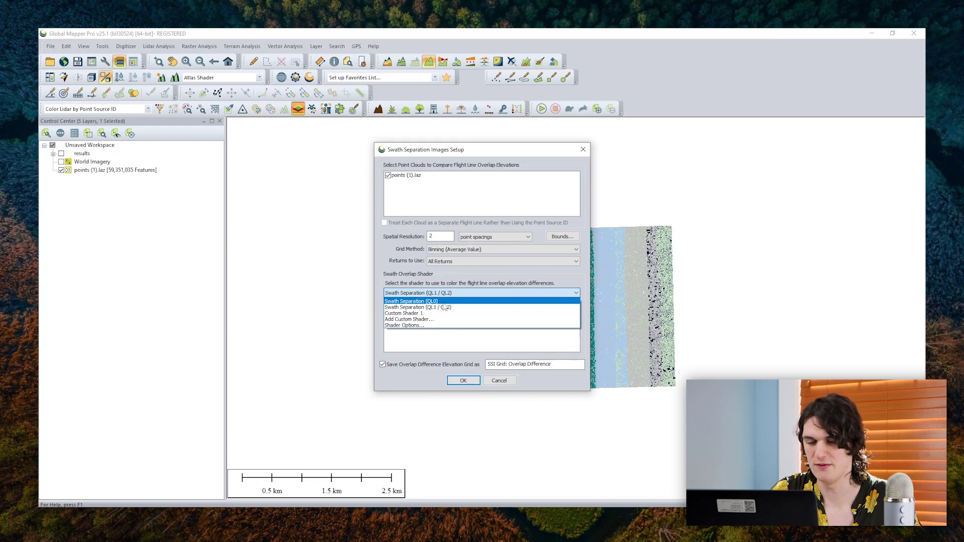
{"action": "left_click", "coordinate": [442, 303]}
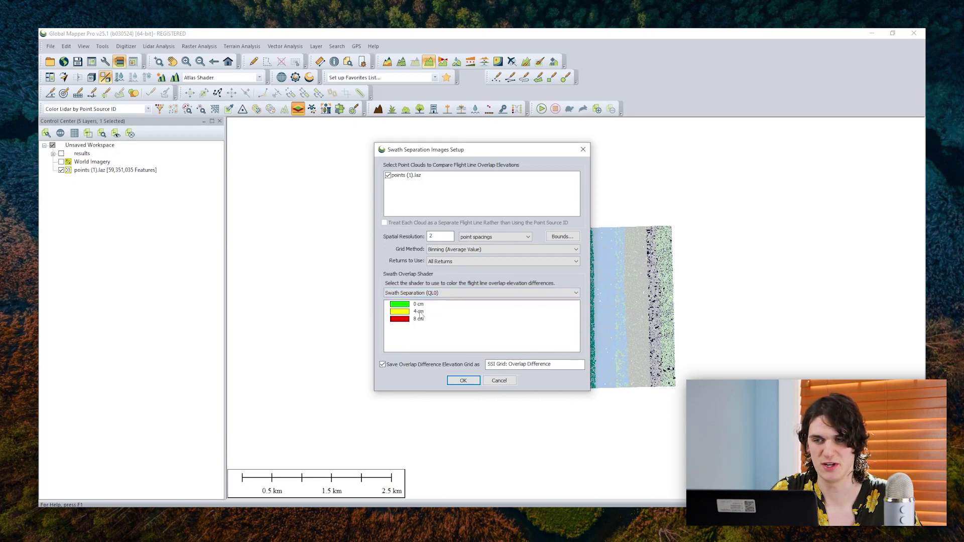
{"action": "left_click", "coordinate": [438, 297]}
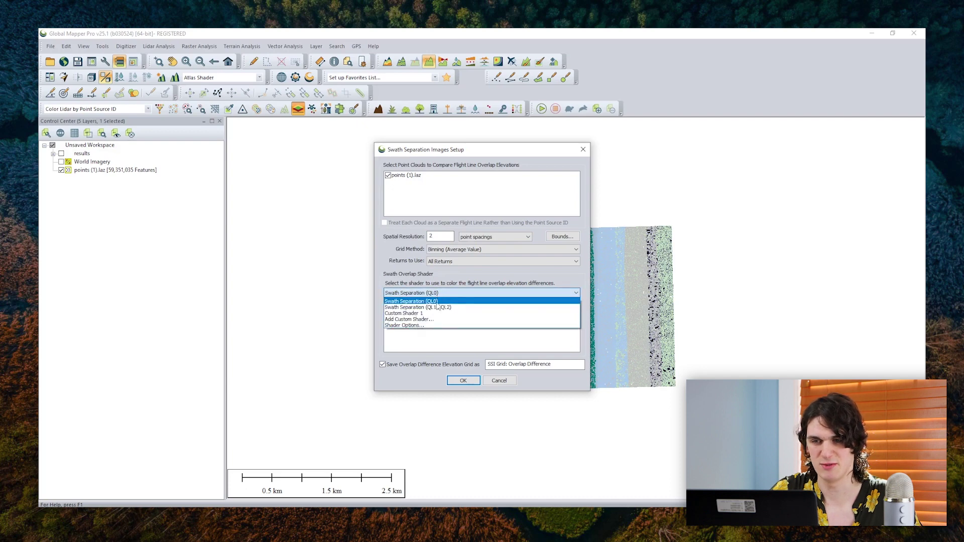
{"action": "left_click", "coordinate": [428, 309]}
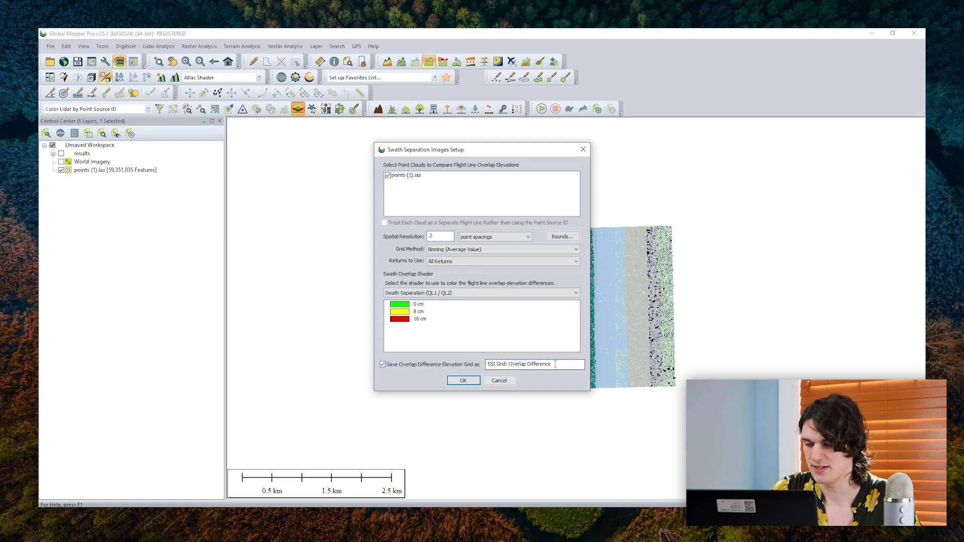
- Generate the swath separation image and save it to the Desktop as a GeoTIFF named swath_separation
{"action": "left_click", "coordinate": [457, 383]}
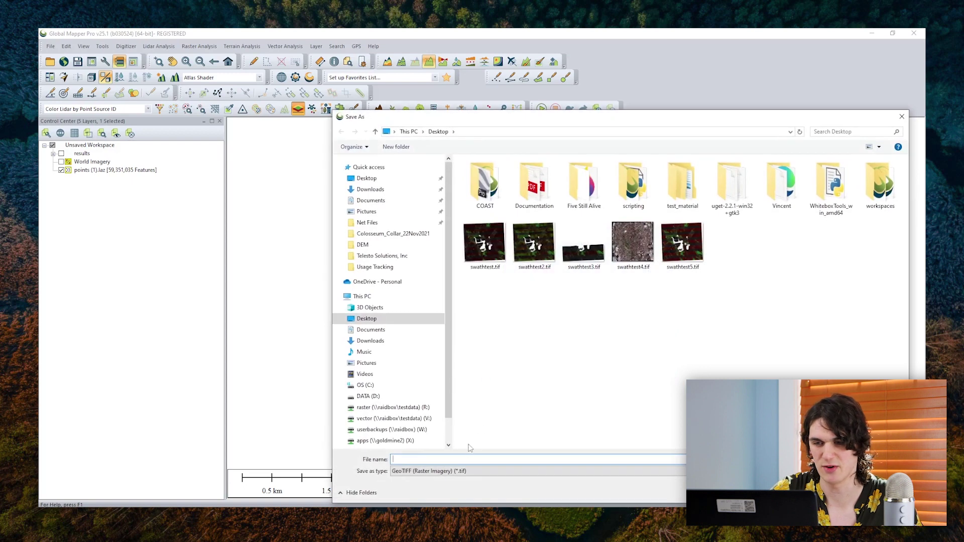
{"action": "type", "text": "sw"}
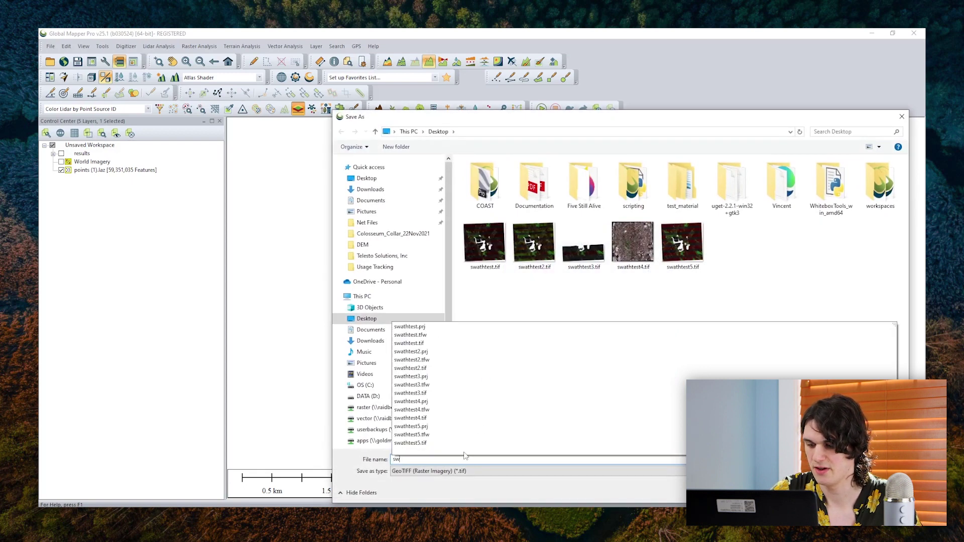
{"action": "type", "text": "ath_se"}
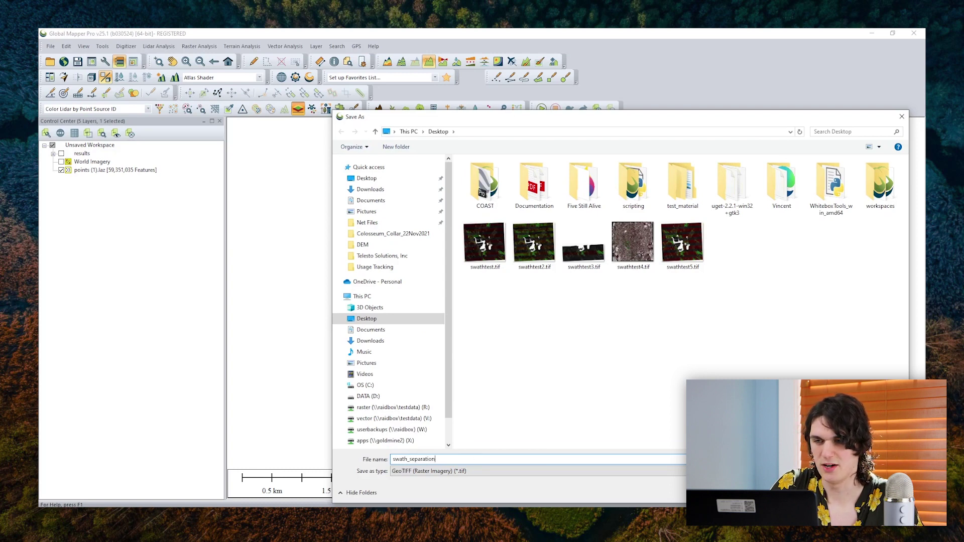
{"action": "type", "text": "paration"}
{"action": "key", "text": "Return"}
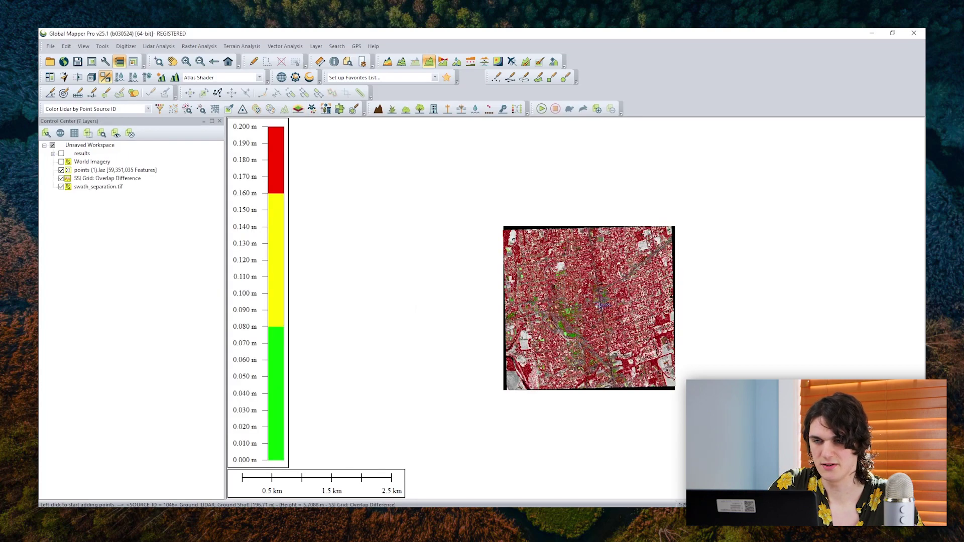
- Hide the SSI Grid: Overlap Difference and points layers, and inspect the swath separation image at overview and street scale
{"action": "scroll", "coordinate": [603, 306], "scroll_direction": "up", "scroll_amount": 3}
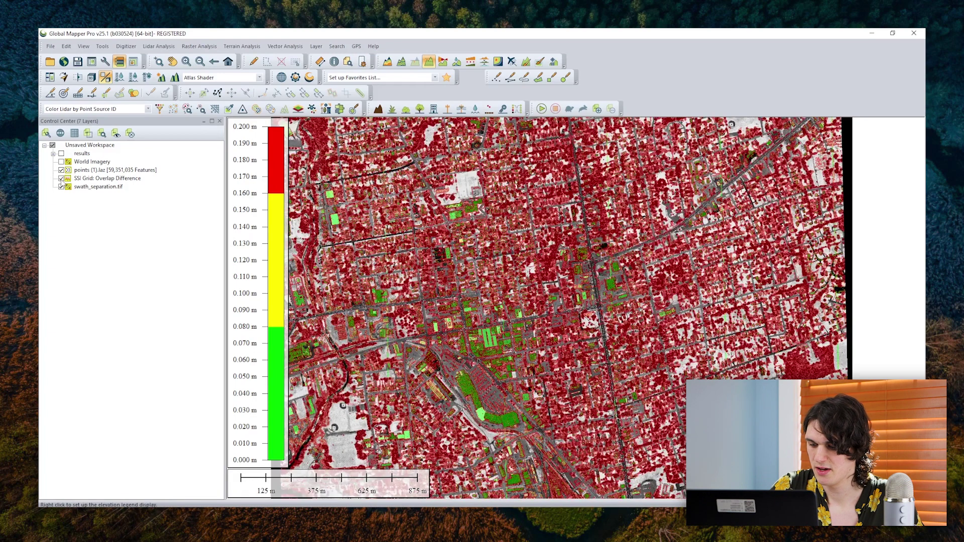
{"action": "left_click", "coordinate": [61, 178]}
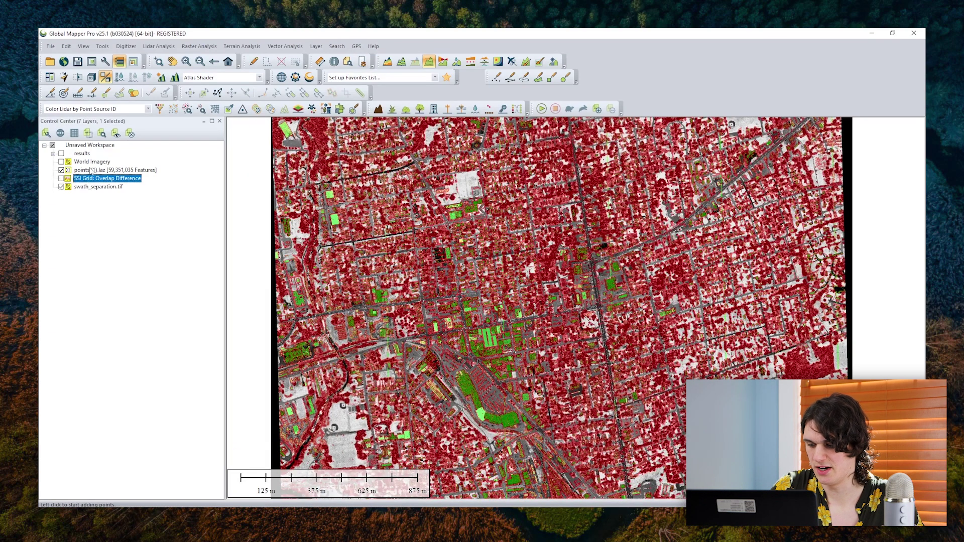
{"action": "left_click", "coordinate": [61, 170]}
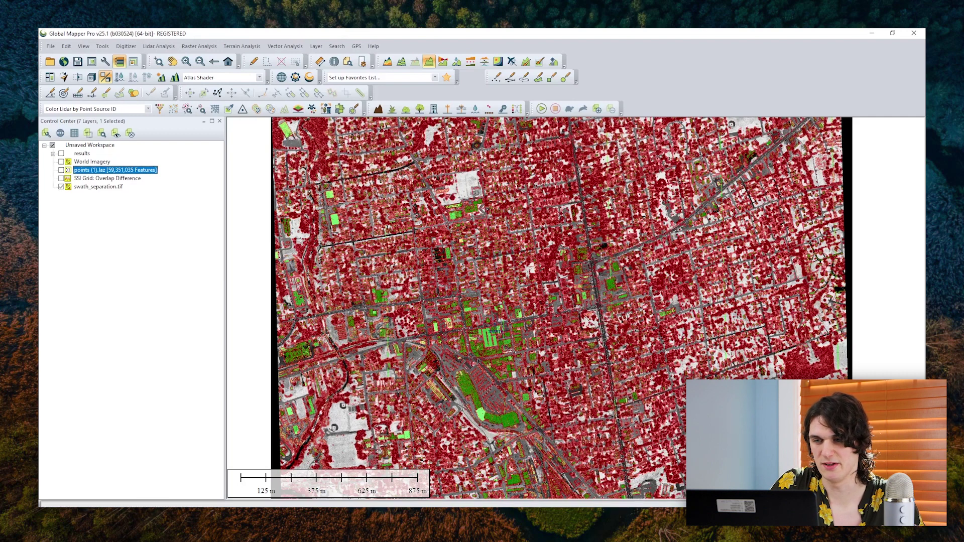
{"action": "scroll", "coordinate": [489, 325], "scroll_direction": "up", "scroll_amount": 2}
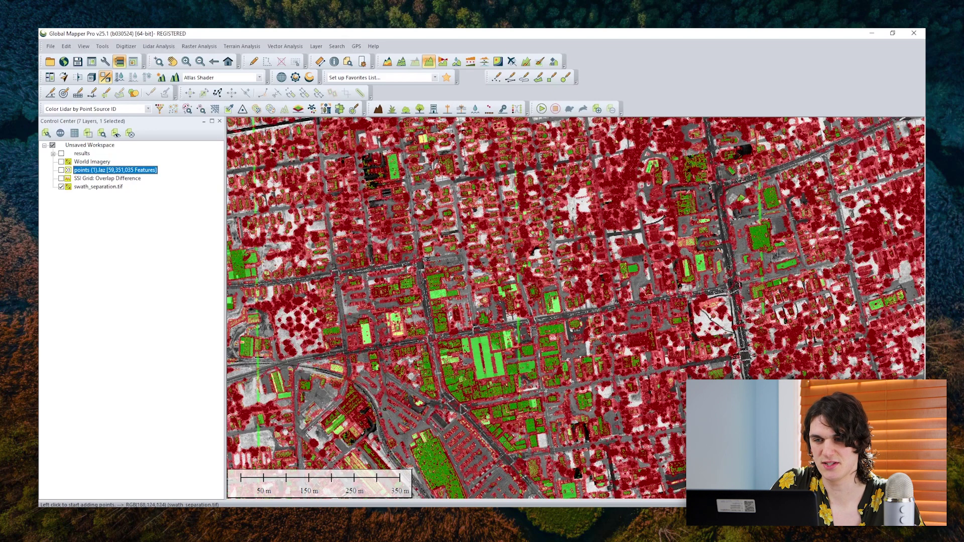
{"action": "scroll", "coordinate": [471, 290], "scroll_direction": "down", "scroll_amount": 2}
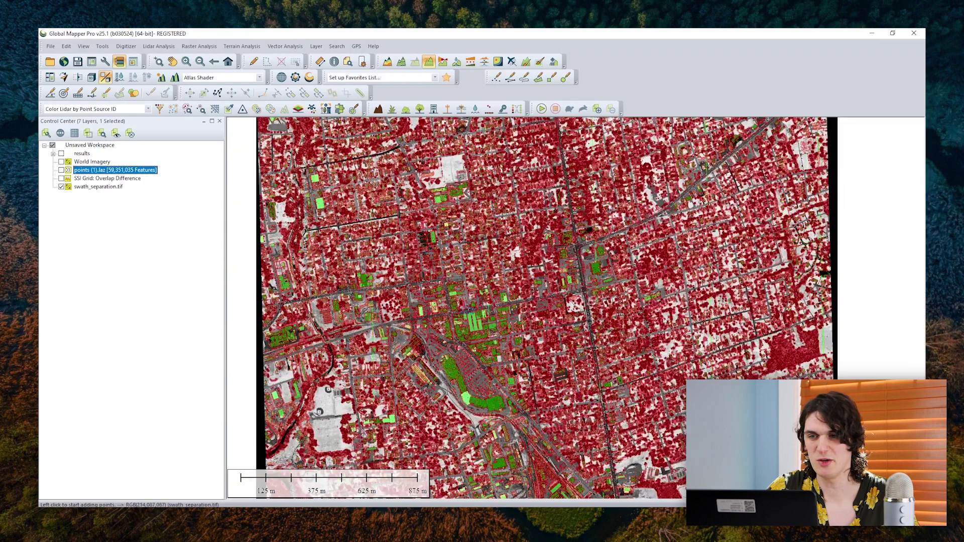
{"action": "scroll", "coordinate": [466, 317], "scroll_direction": "down", "scroll_amount": 1}
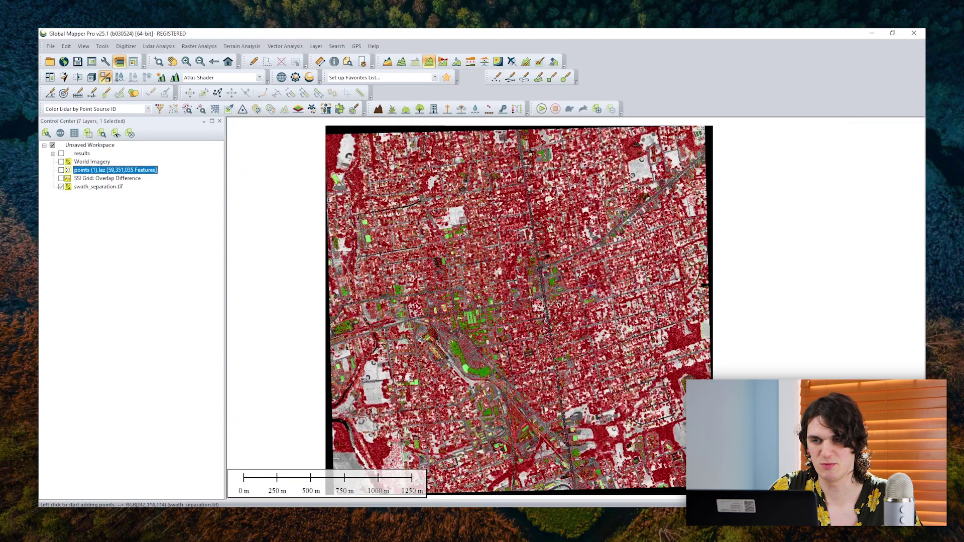
{"action": "scroll", "coordinate": [557, 255], "scroll_direction": "up", "scroll_amount": 3}
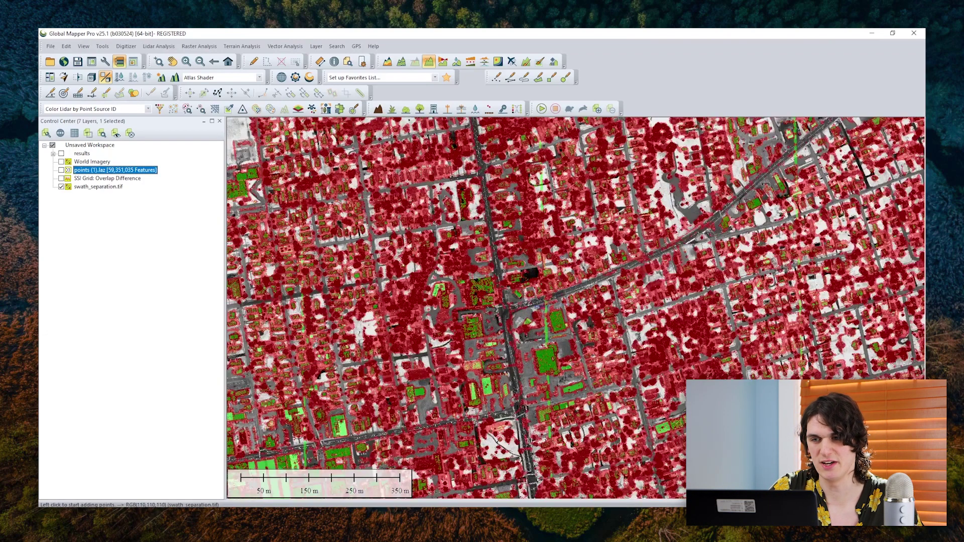
{"action": "scroll", "coordinate": [567, 311], "scroll_direction": "up", "scroll_amount": 2}
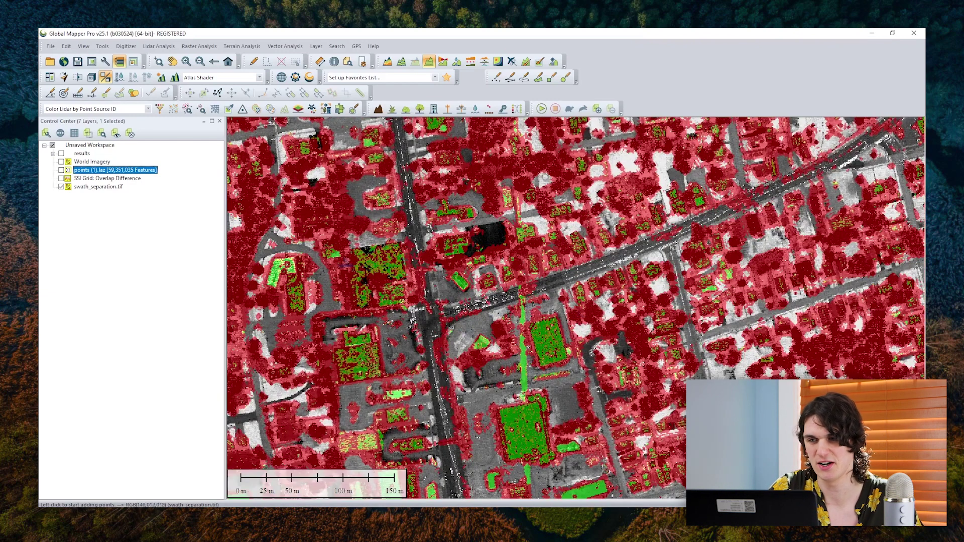
- Display the SSI Grid: Overlap Difference layer in place of swath_separation.tif, and inspect its height differences at several scales
{"action": "left_click", "coordinate": [61, 179]}
{"action": "left_click", "coordinate": [61, 187]}
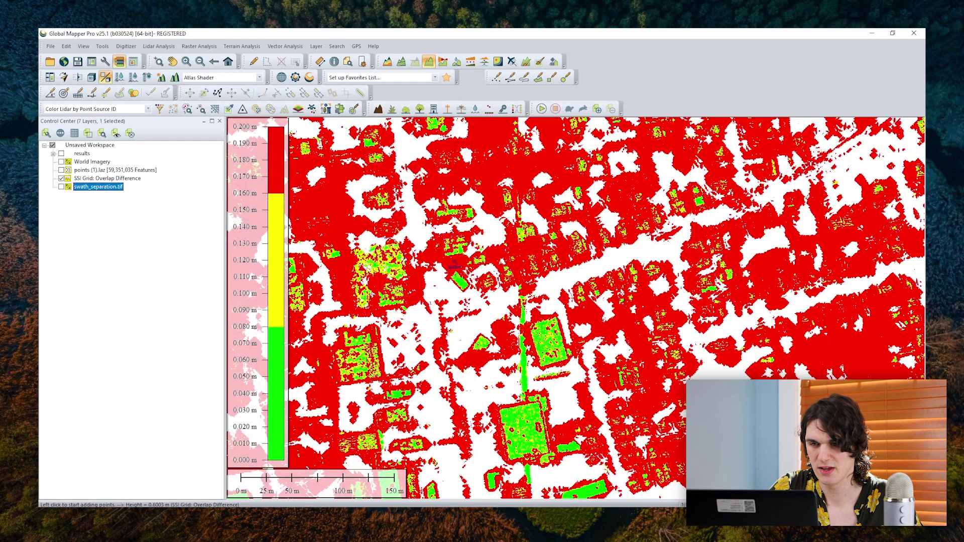
{"action": "scroll", "coordinate": [494, 296], "scroll_direction": "down", "scroll_amount": 3}
{"action": "scroll", "coordinate": [492, 296], "scroll_direction": "down", "scroll_amount": 4}
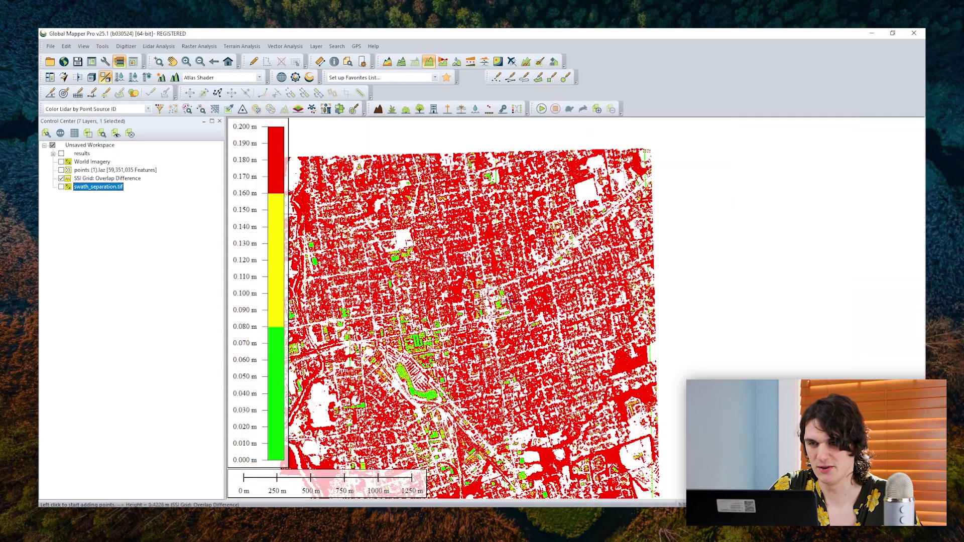
{"action": "scroll", "coordinate": [446, 326], "scroll_direction": "up", "scroll_amount": 1}
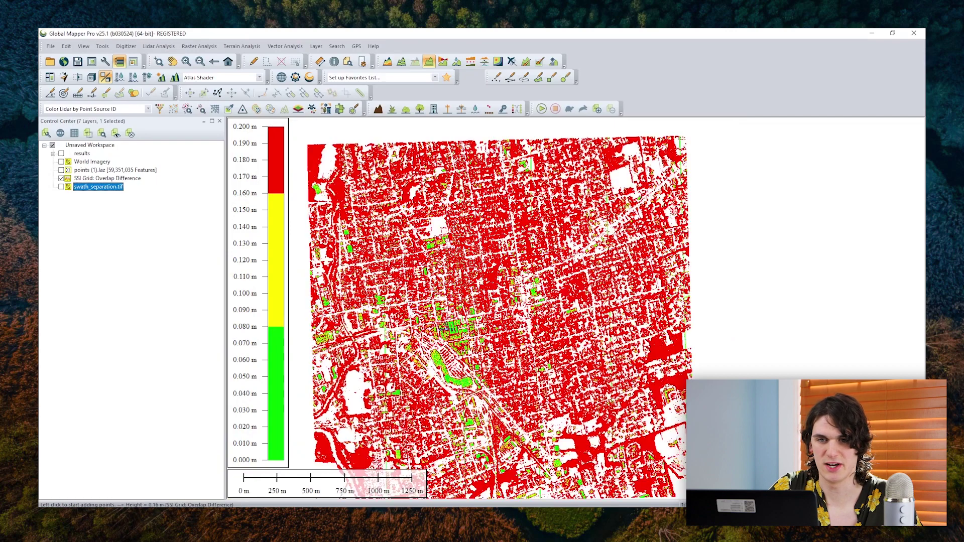
{"action": "scroll", "coordinate": [446, 326], "scroll_direction": "up", "scroll_amount": 1}
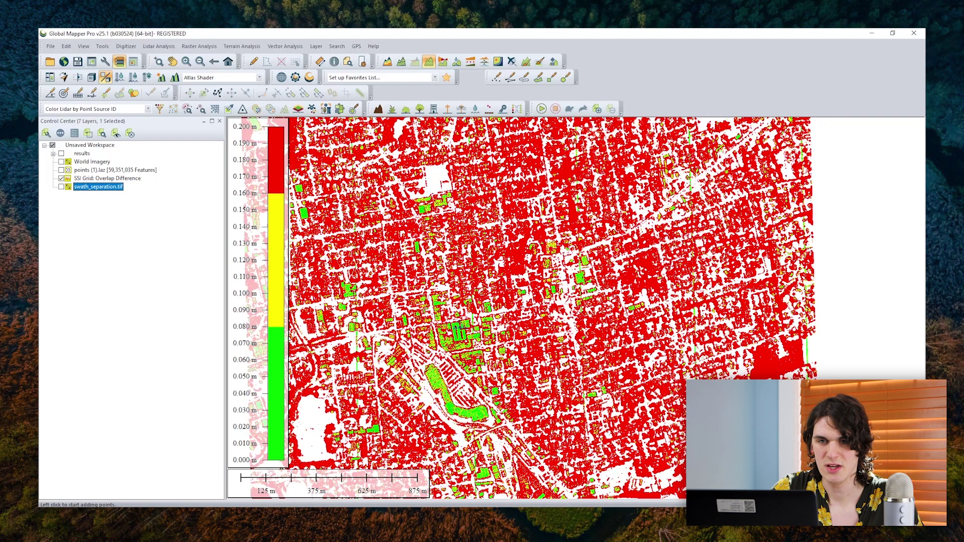
{"action": "scroll", "coordinate": [479, 291], "scroll_direction": "up", "scroll_amount": 2}
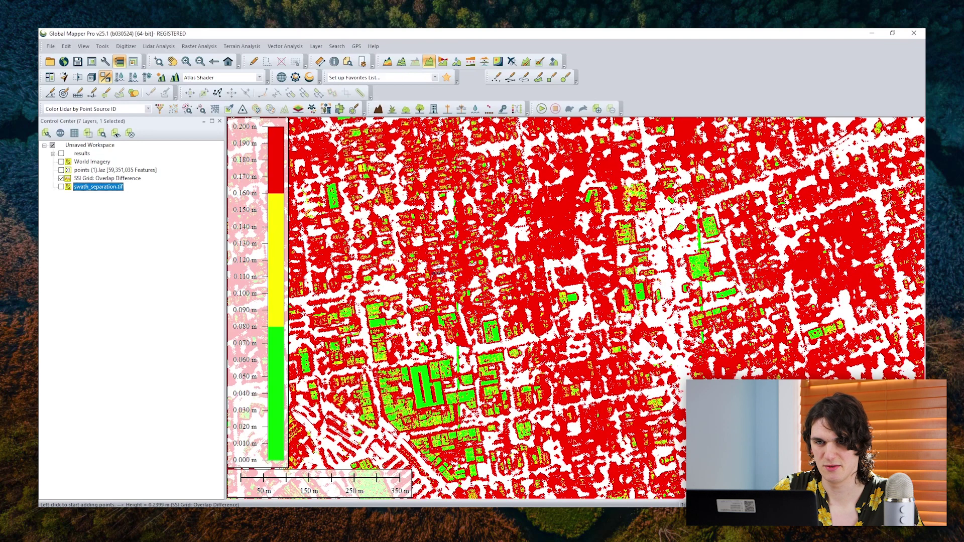
{"action": "scroll", "coordinate": [446, 283], "scroll_direction": "down", "scroll_amount": 2}
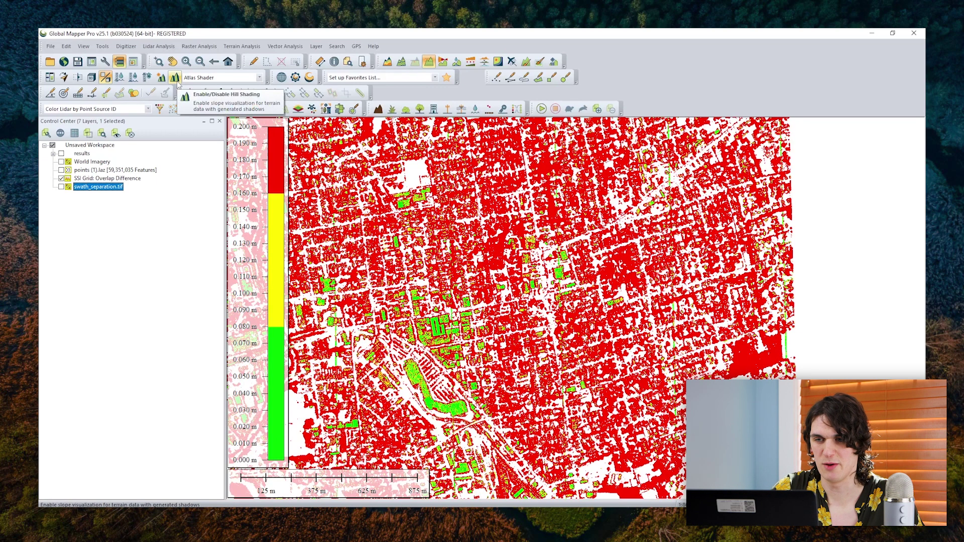
- Enable hill shading for the overlap difference grid, and inspect the shaded relief around buildings and vegetation
{"action": "left_click", "coordinate": [175, 78]}
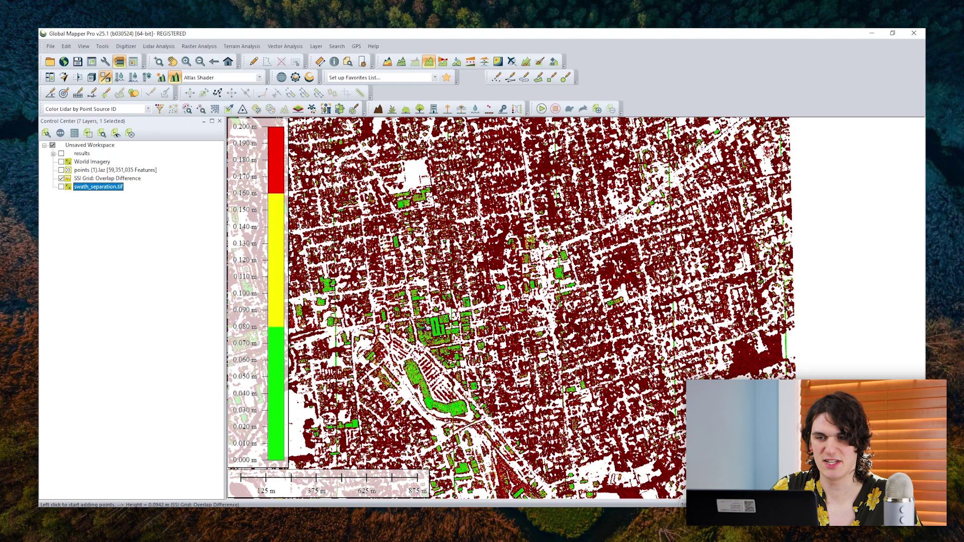
{"action": "scroll", "coordinate": [426, 333], "scroll_direction": "up", "scroll_amount": 3}
{"action": "scroll", "coordinate": [428, 334], "scroll_direction": "up", "scroll_amount": 2}
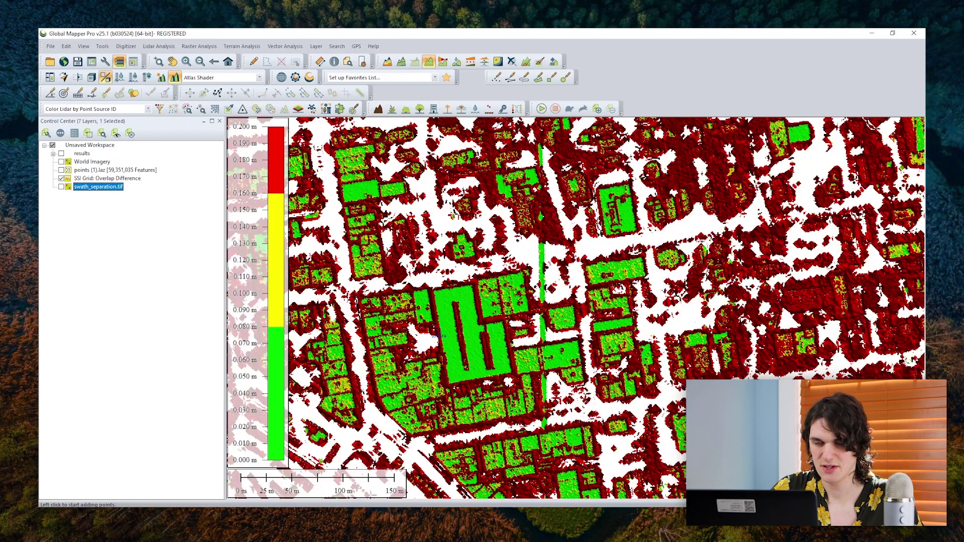
{"action": "scroll", "coordinate": [412, 363], "scroll_direction": "down", "scroll_amount": 3}
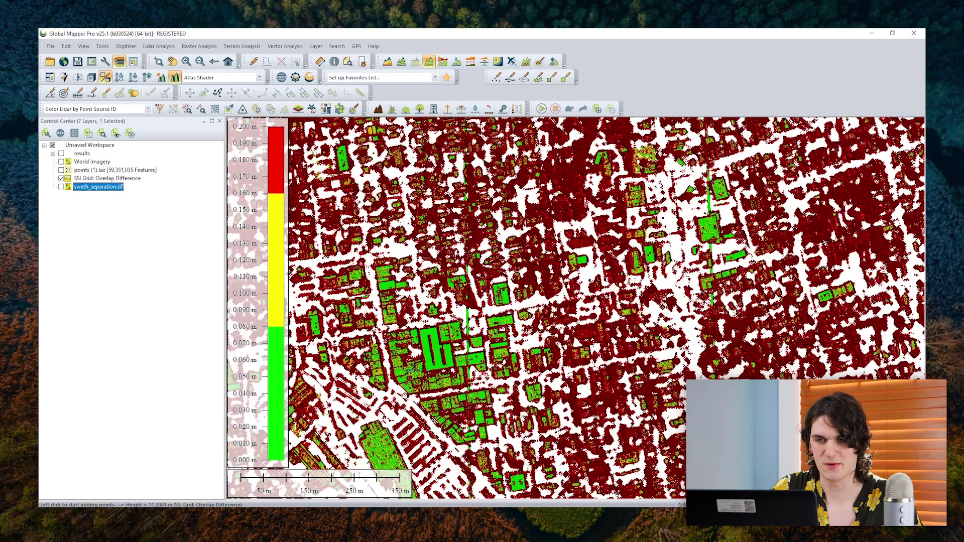
{"action": "scroll", "coordinate": [710, 232], "scroll_direction": "up", "scroll_amount": 1}
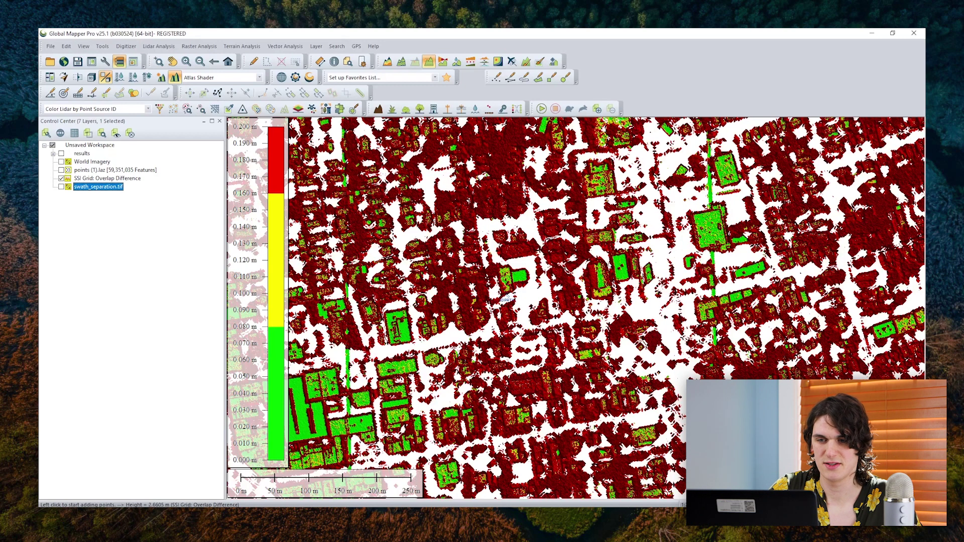
{"action": "scroll", "coordinate": [504, 299], "scroll_direction": "down", "scroll_amount": 1}
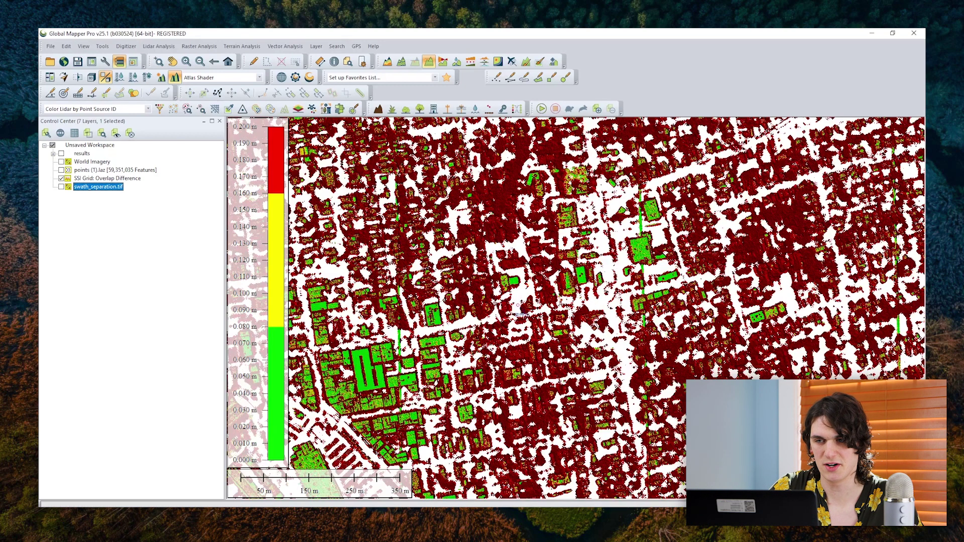
{"action": "scroll", "coordinate": [517, 306], "scroll_direction": "down", "scroll_amount": 1}
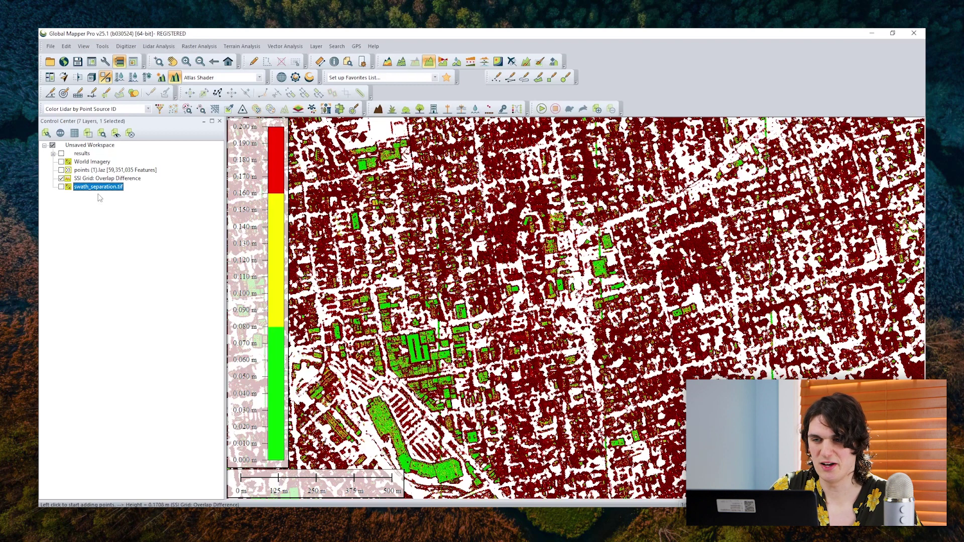
- Display World Imagery beneath the overlap difference grid, and toggle the grid off and on to compare it with the ground features
{"action": "left_click", "coordinate": [61, 162]}
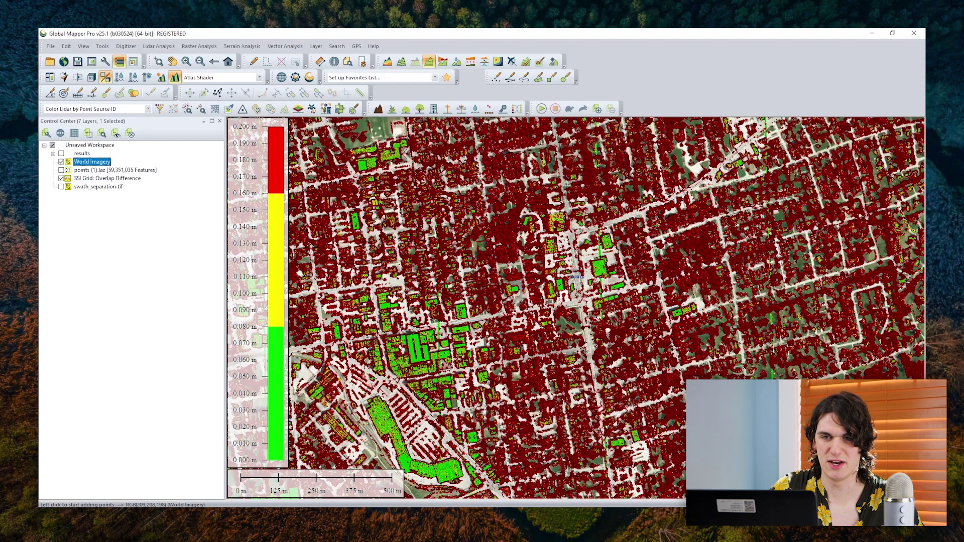
{"action": "scroll", "coordinate": [582, 275], "scroll_direction": "up", "scroll_amount": 2}
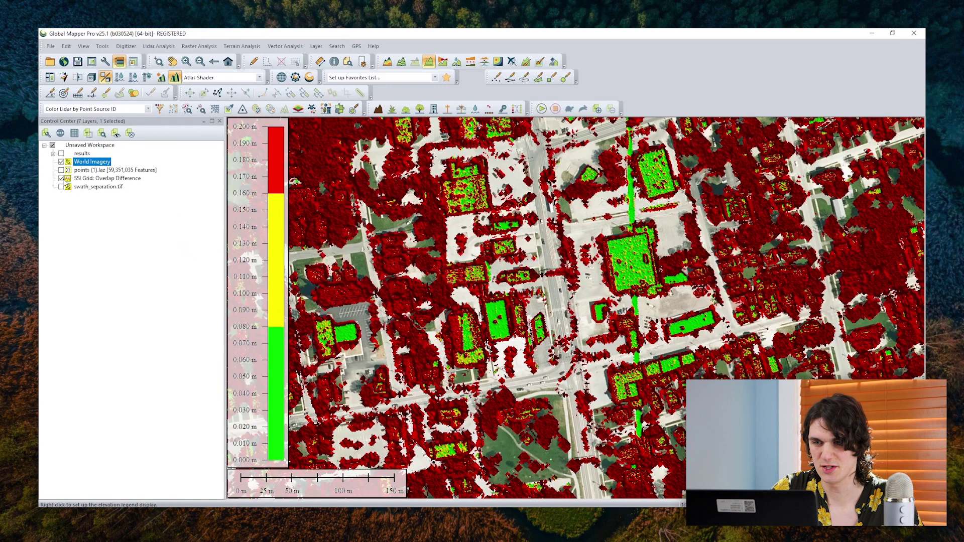
{"action": "left_click", "coordinate": [62, 178]}
{"action": "left_click", "coordinate": [61, 178]}
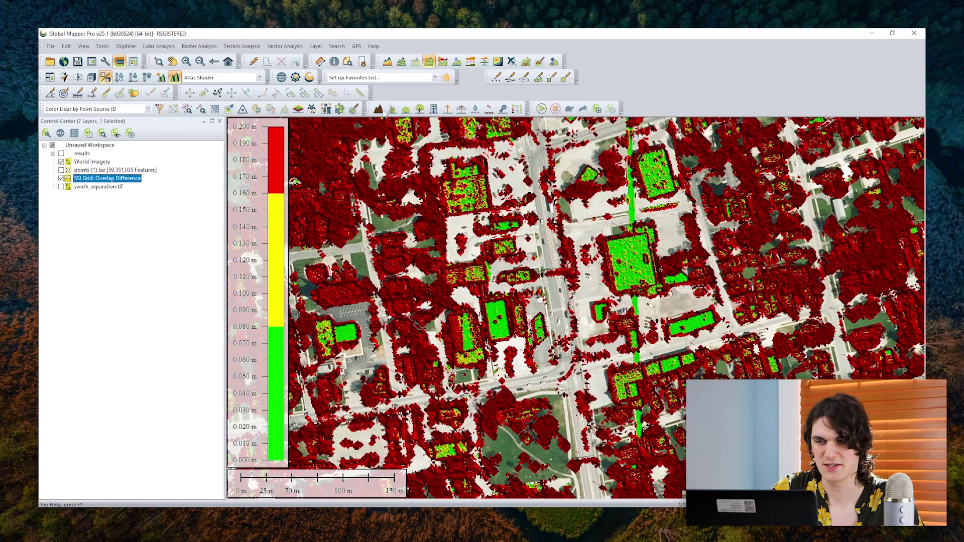
- Show the points layer, and hide the SSI Grid: Overlap Difference and World Imagery layers
{"action": "left_click", "coordinate": [61, 170]}
{"action": "left_click", "coordinate": [61, 178]}
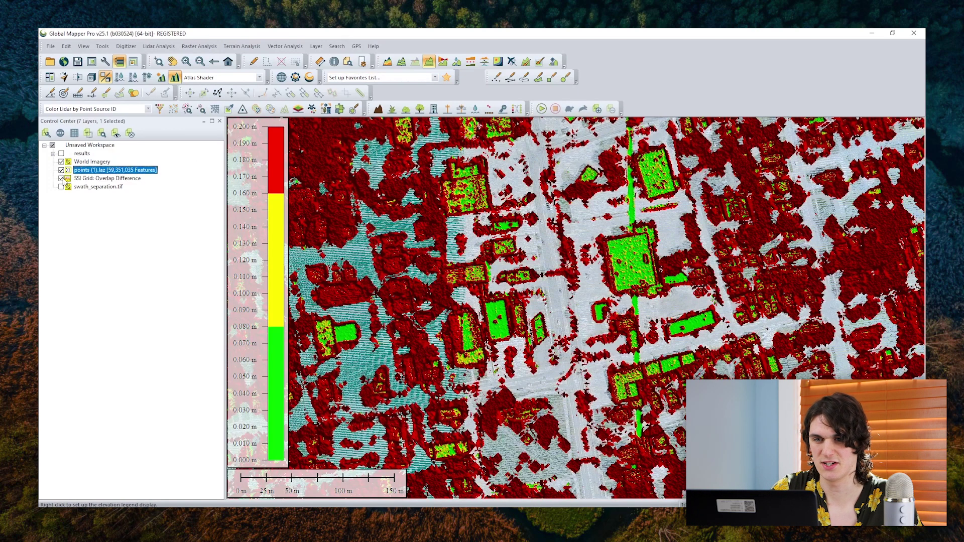
{"action": "left_click", "coordinate": [61, 161]}
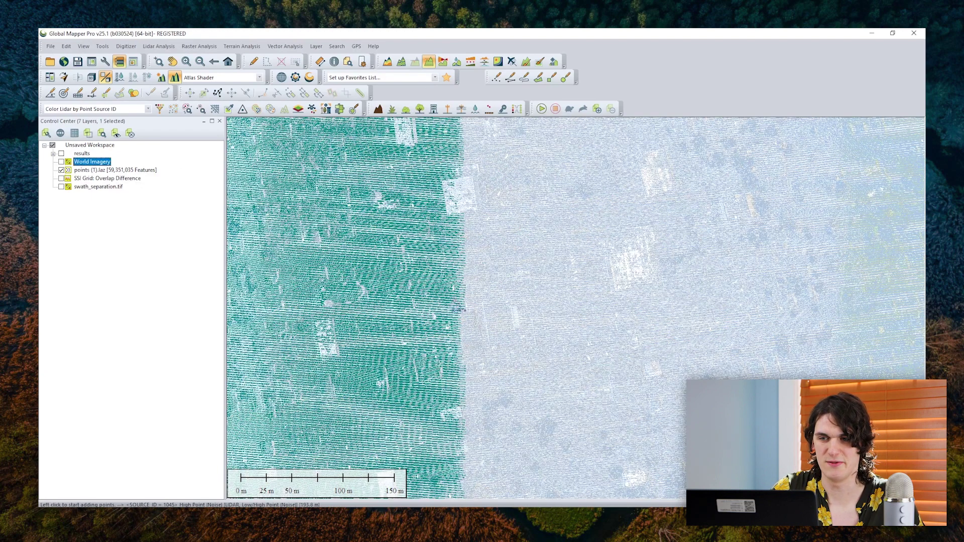
- Cut a path profile from the teal flight line across its edge into the light blue one, and enlarge the profile view
{"action": "left_click", "coordinate": [404, 365]}
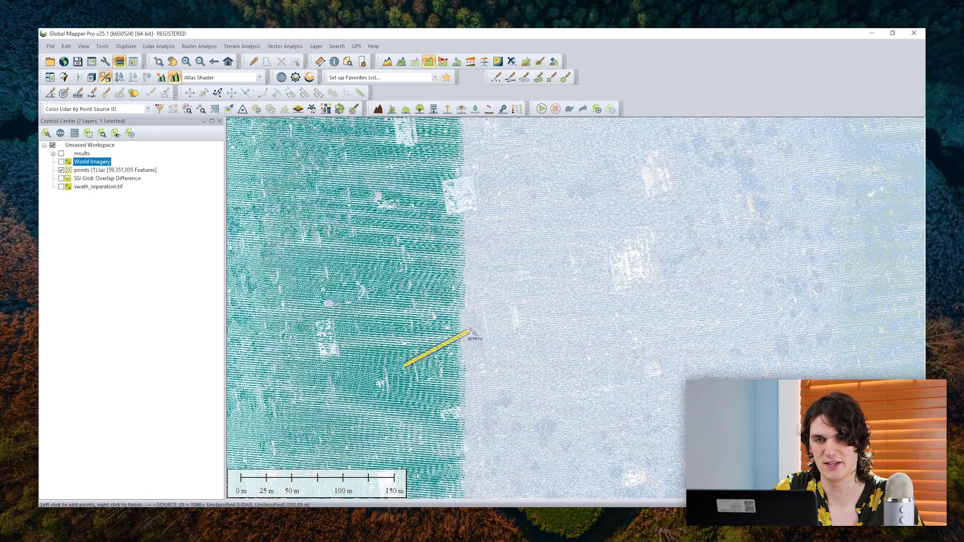
{"action": "right_click", "coordinate": [667, 245]}
{"action": "left_click_drag", "start_coordinate": [513, 325], "coordinate": [576, 323]}
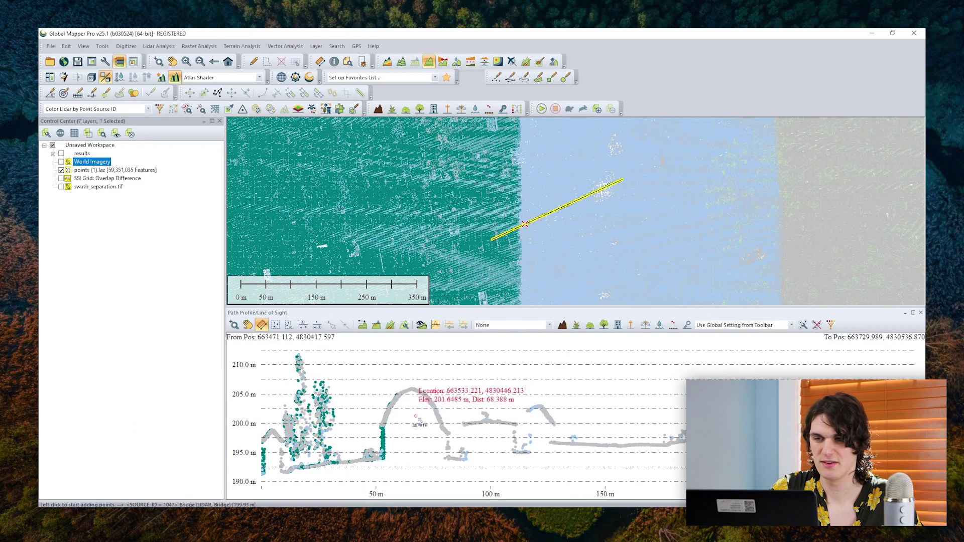
{"action": "scroll", "coordinate": [427, 409], "scroll_direction": "up", "scroll_amount": 4}
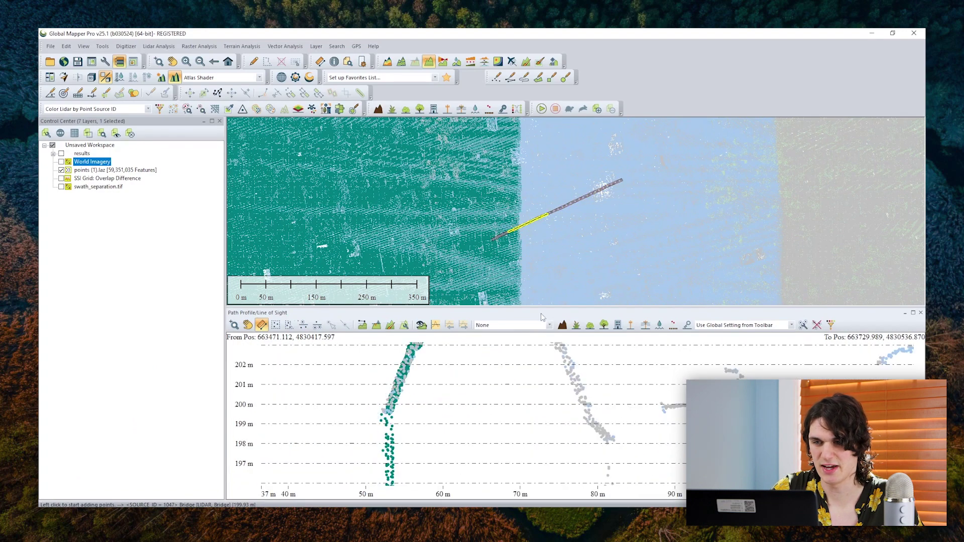
{"action": "left_click_drag", "start_coordinate": [600, 307], "coordinate": [600, 181]}
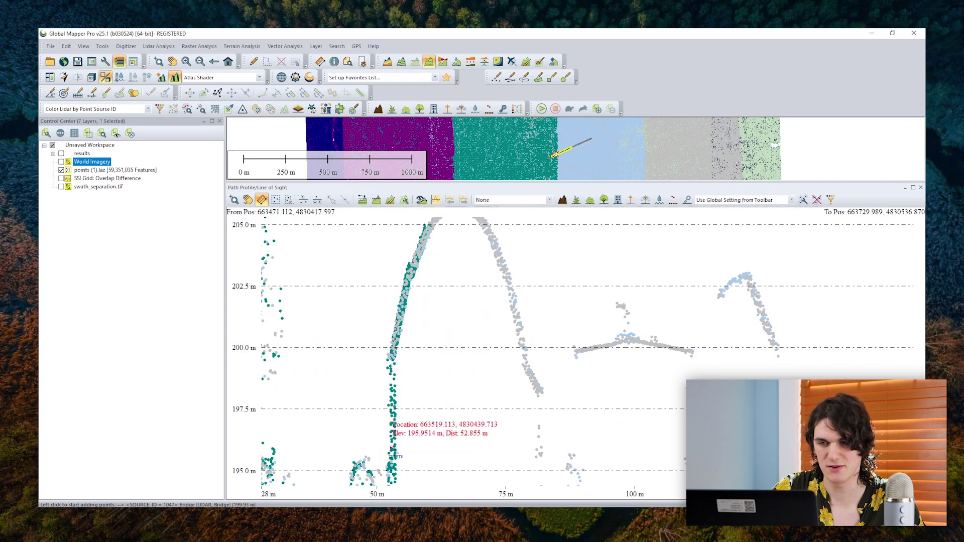
- Examine how the flight lines' points align along roofs and ground in the path profile, and close the profile
{"action": "scroll", "coordinate": [394, 453], "scroll_direction": "down", "scroll_amount": 3}
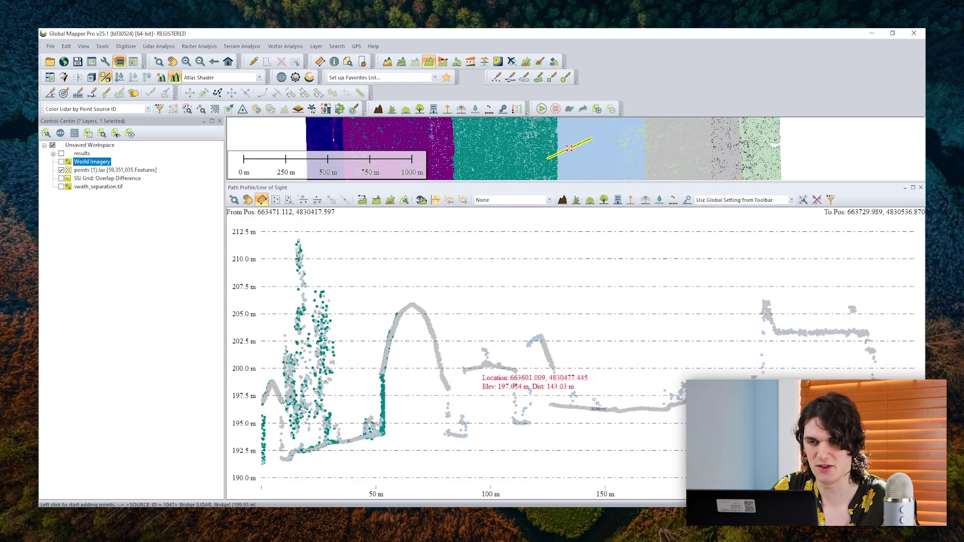
{"action": "scroll", "coordinate": [777, 333], "scroll_direction": "up", "scroll_amount": 4}
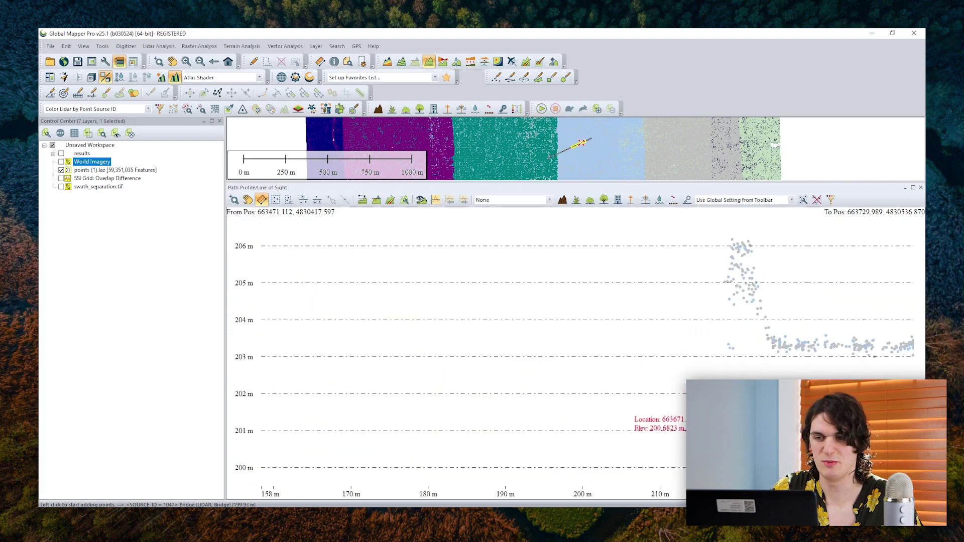
{"action": "scroll", "coordinate": [713, 432], "scroll_direction": "down", "scroll_amount": 4}
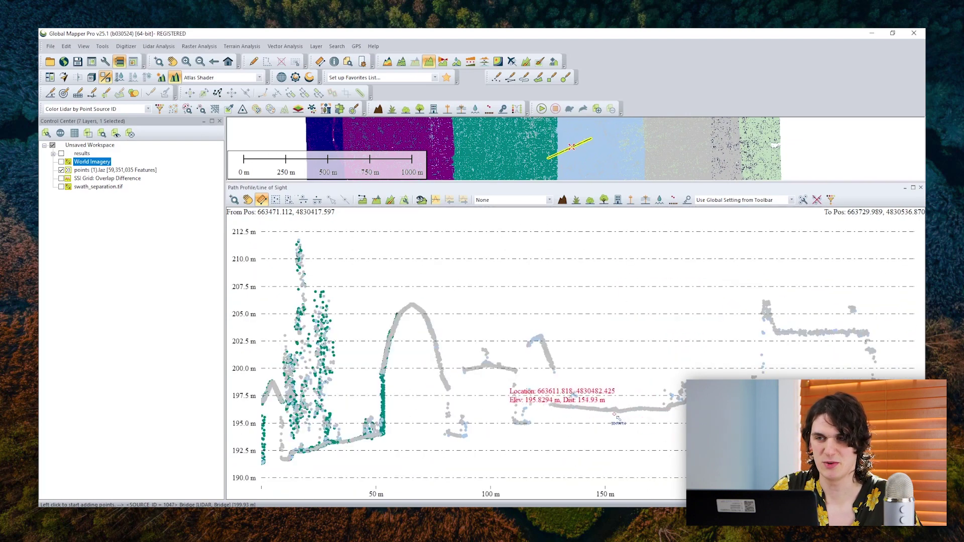
{"action": "scroll", "coordinate": [532, 354], "scroll_direction": "up", "scroll_amount": 3}
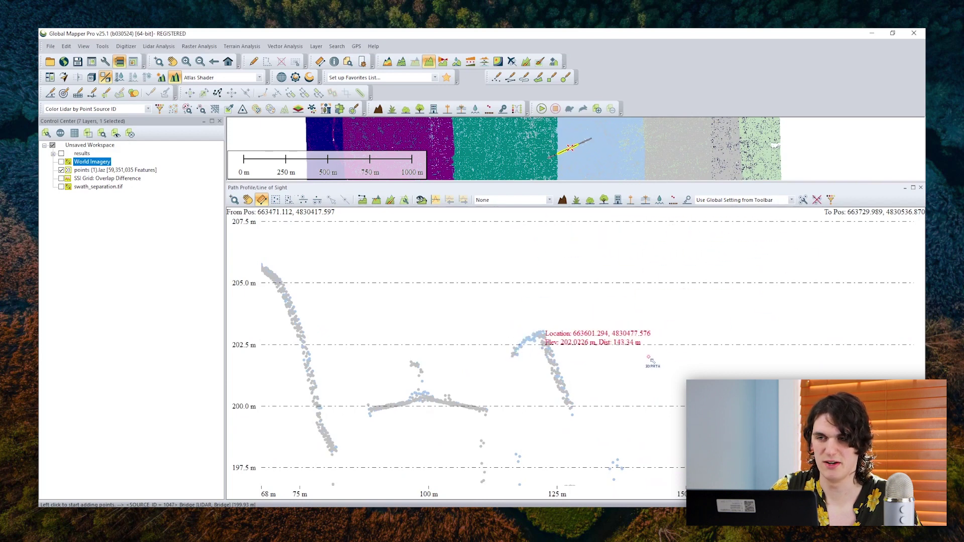
{"action": "scroll", "coordinate": [628, 366], "scroll_direction": "down", "scroll_amount": 3}
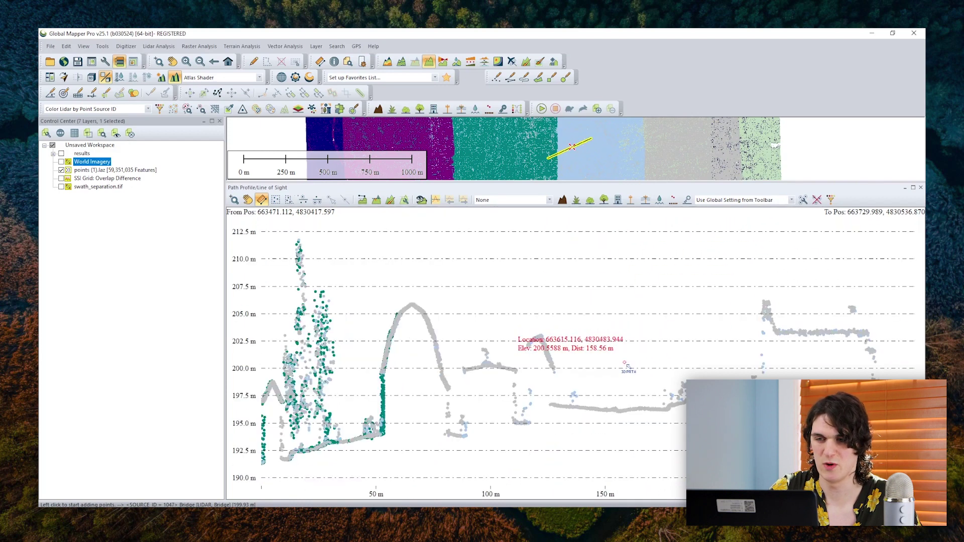
{"action": "left_click", "coordinate": [921, 188]}
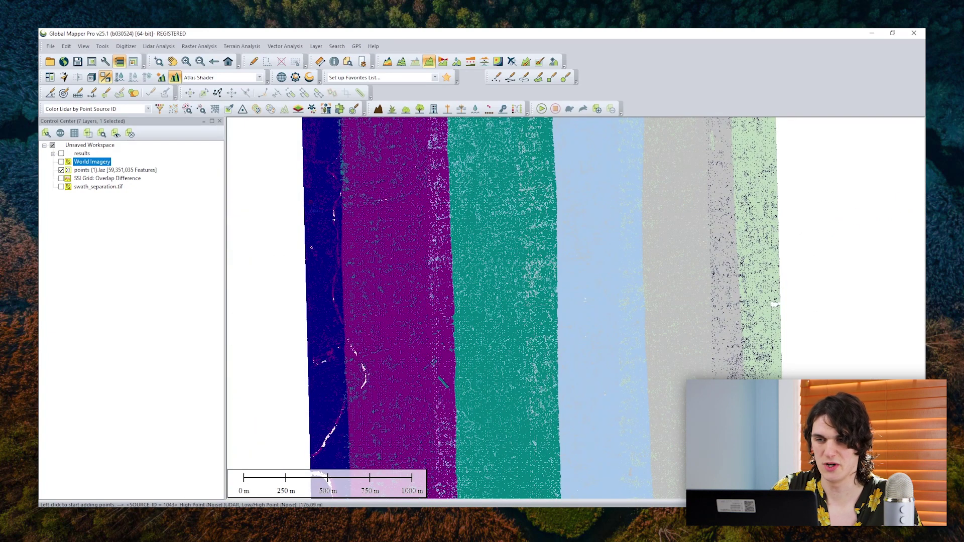
- Compare the buildings along the purple and teal flight line edge with World Imagery, and restore the points display with the imagery hidden
{"action": "scroll", "coordinate": [436, 385], "scroll_direction": "up", "scroll_amount": 4}
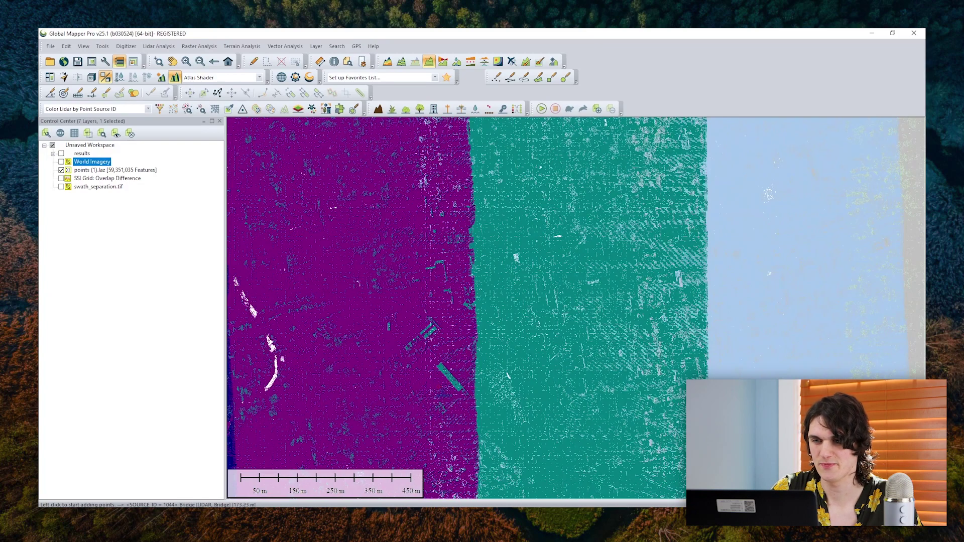
{"action": "scroll", "coordinate": [437, 385], "scroll_direction": "up", "scroll_amount": 1}
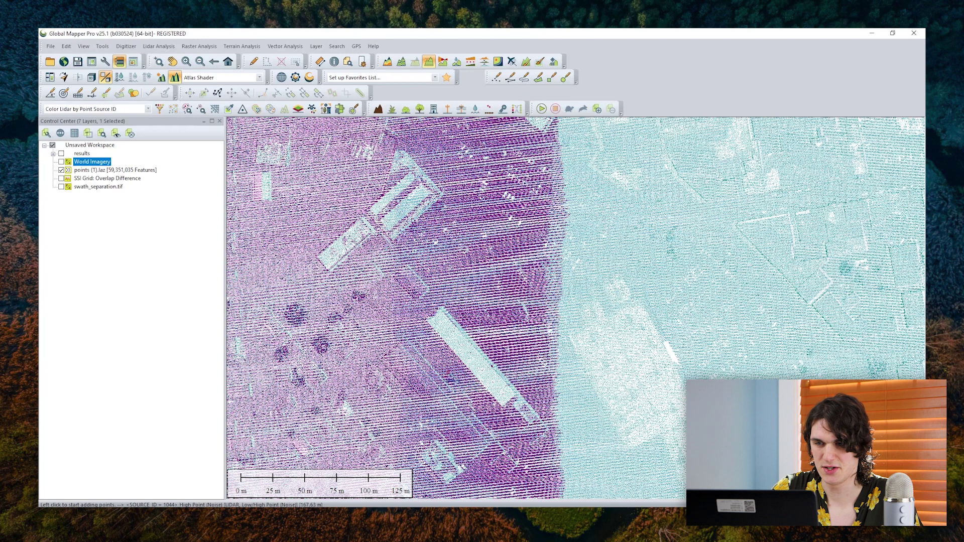
{"action": "left_click", "coordinate": [61, 162]}
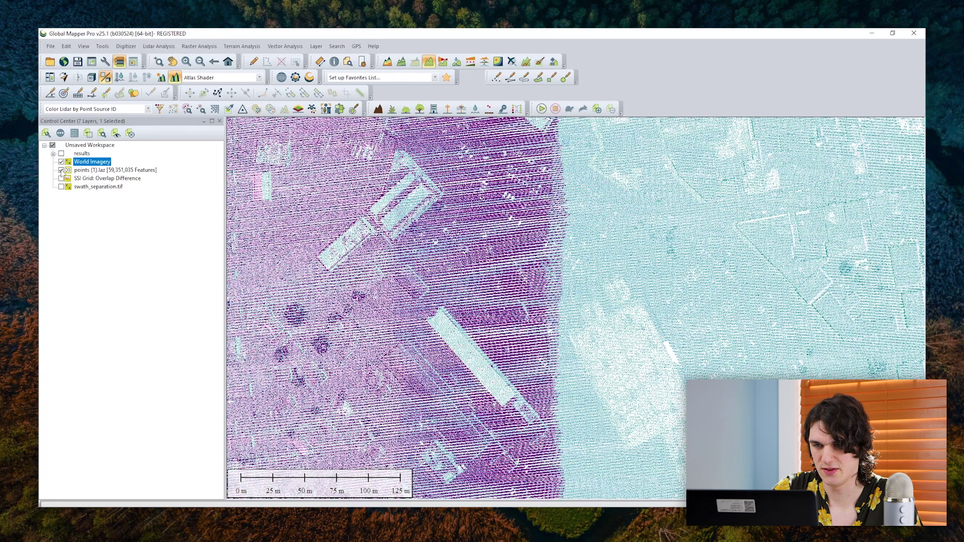
{"action": "left_click", "coordinate": [61, 171]}
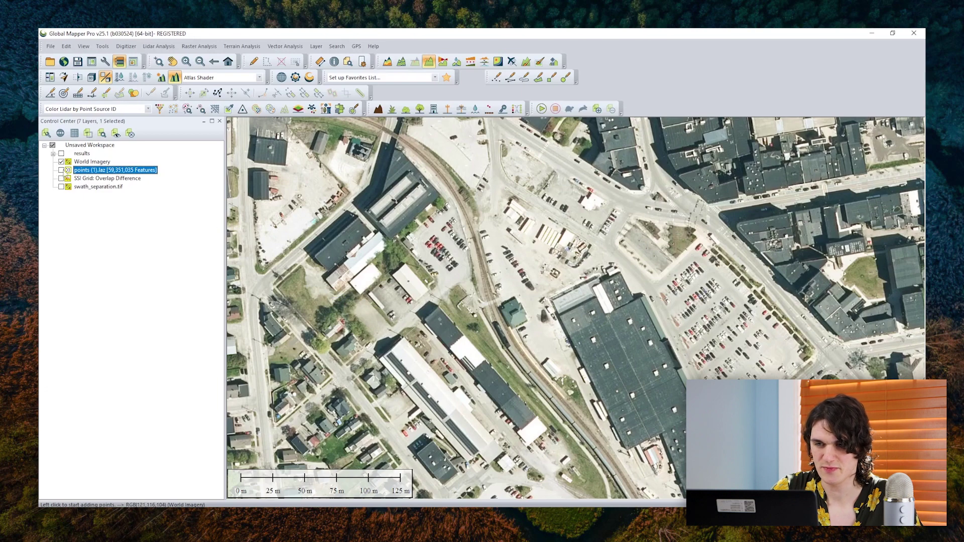
{"action": "key", "text": "space"}
{"action": "key", "text": "Up"}
{"action": "key", "text": "space"}
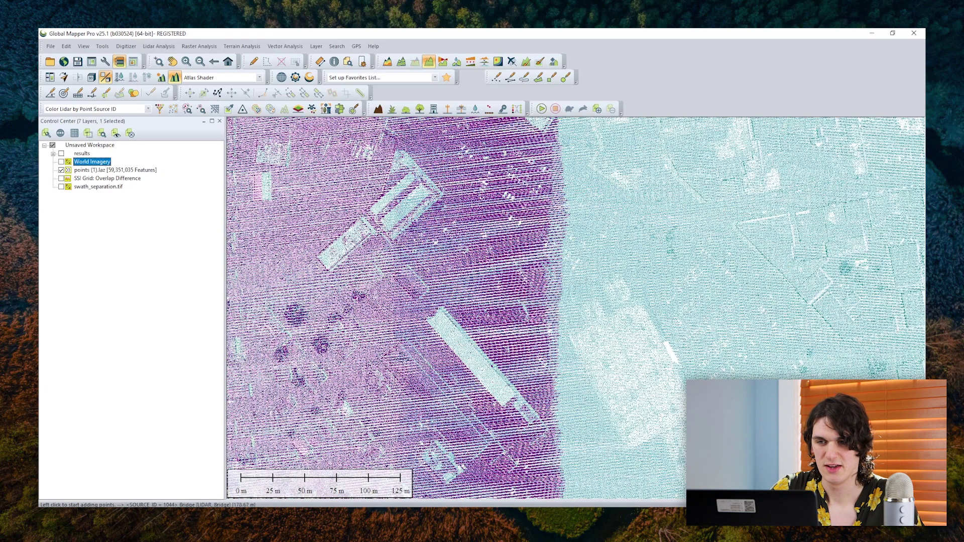
- Cut a path profile across the long narrow building beside the purple and teal edge, inspect its roof points, and close the profile
{"action": "left_click", "coordinate": [448, 372]}
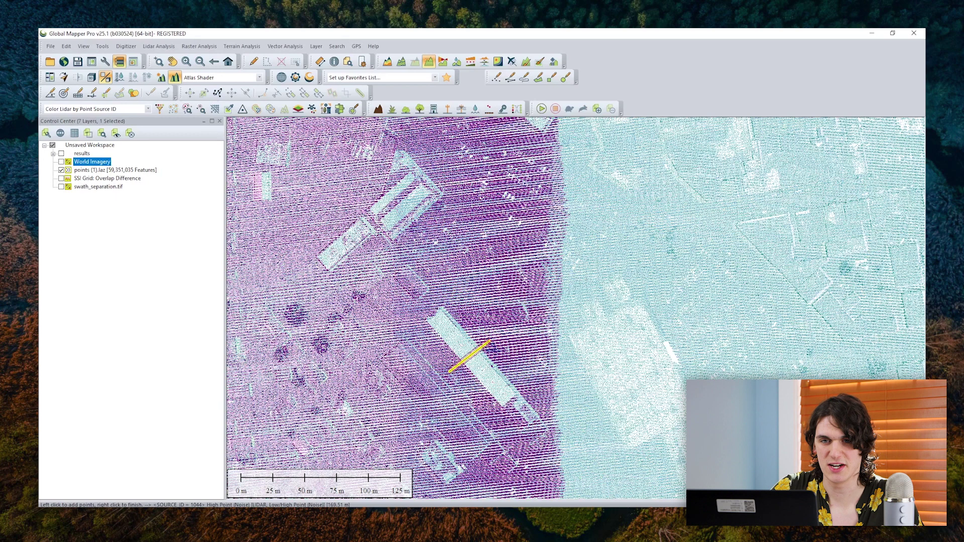
{"action": "right_click", "coordinate": [488, 341]}
{"action": "left_click_drag", "start_coordinate": [472, 327], "coordinate": [586, 85]}
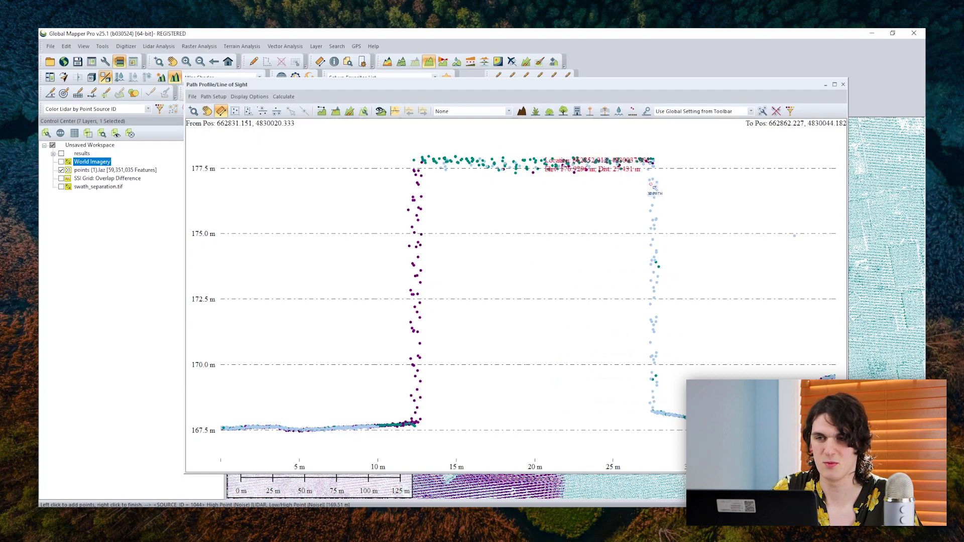
{"action": "left_click", "coordinate": [842, 85]}
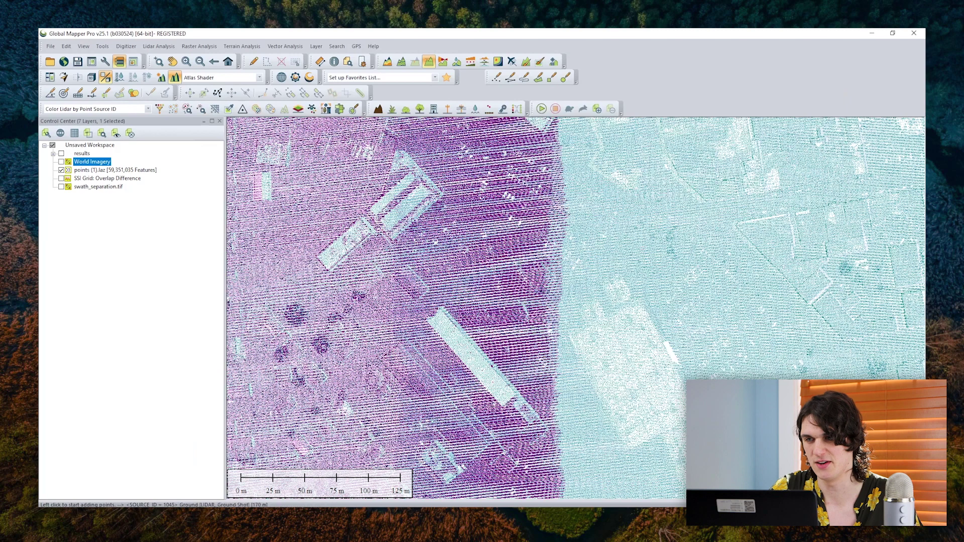
- Display SSI Grid: Overlap Difference over the points, and examine its colors on the roofs, building edges and surrounding streets
{"action": "left_click", "coordinate": [62, 178]}
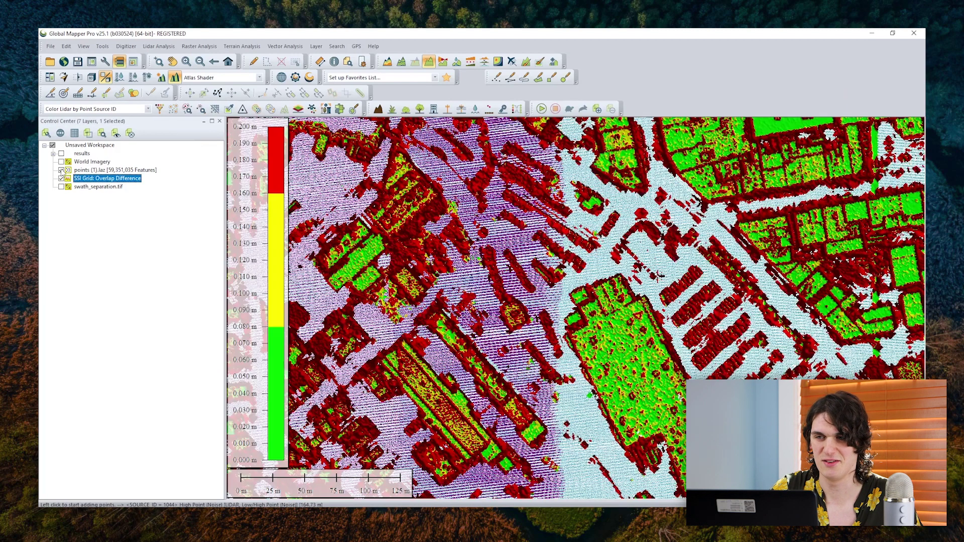
{"action": "scroll", "coordinate": [439, 360], "scroll_direction": "up", "scroll_amount": 2}
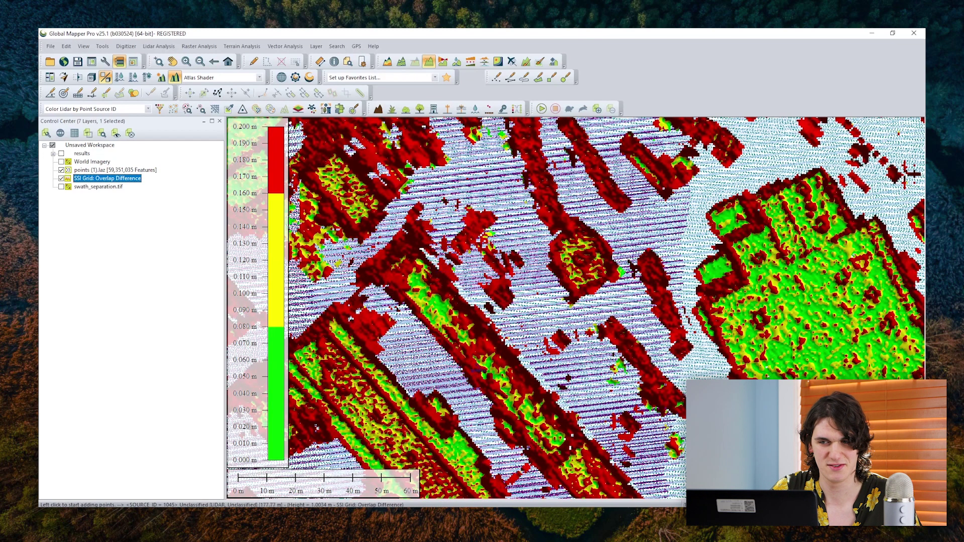
{"action": "scroll", "coordinate": [442, 362], "scroll_direction": "down", "scroll_amount": 2}
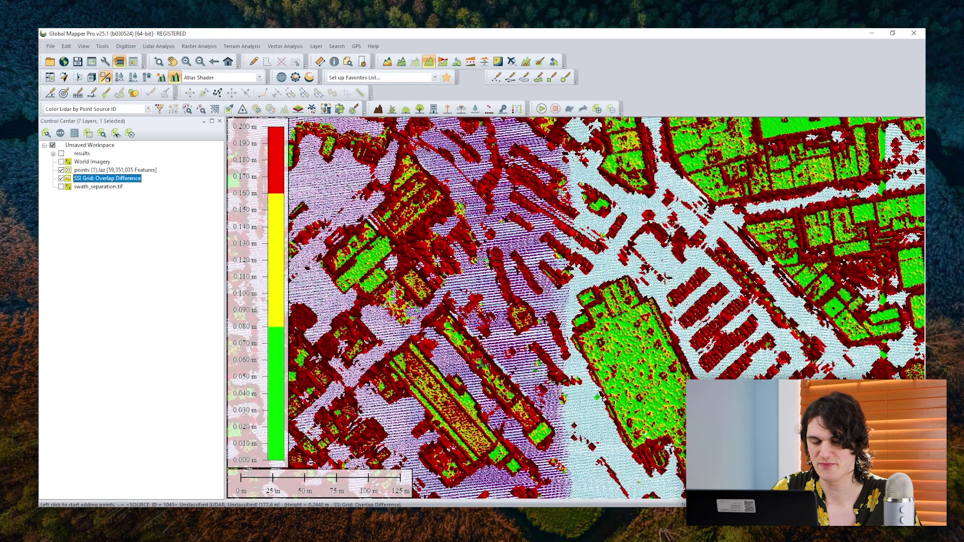
{"action": "scroll", "coordinate": [502, 401], "scroll_direction": "down", "scroll_amount": 2}
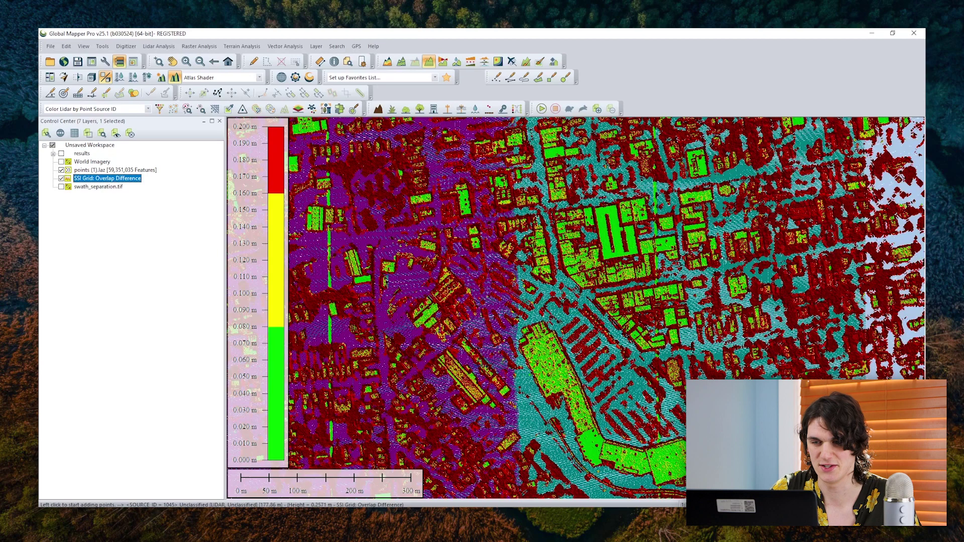
{"action": "scroll", "coordinate": [492, 352], "scroll_direction": "down", "scroll_amount": 1}
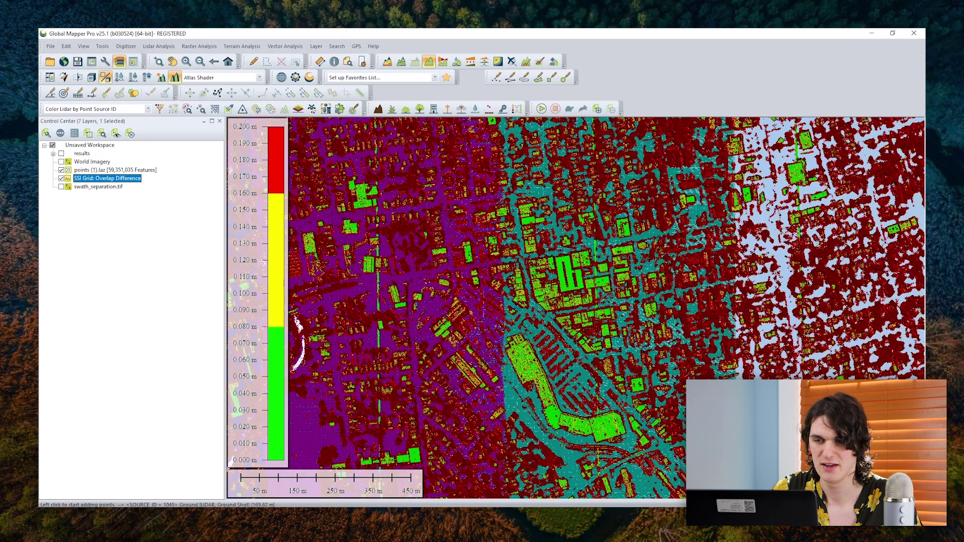
{"action": "scroll", "coordinate": [522, 291], "scroll_direction": "up", "scroll_amount": 4}
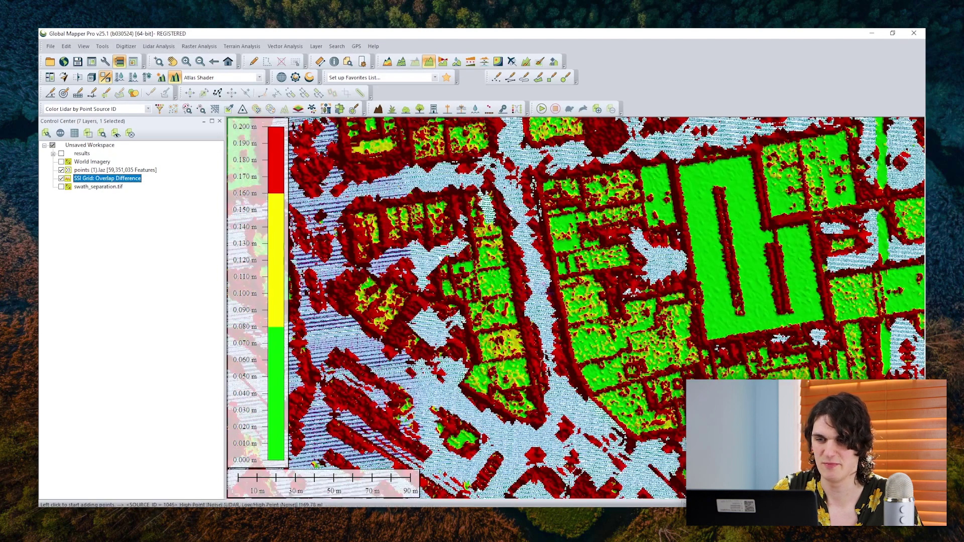
{"action": "scroll", "coordinate": [527, 290], "scroll_direction": "up", "scroll_amount": 2}
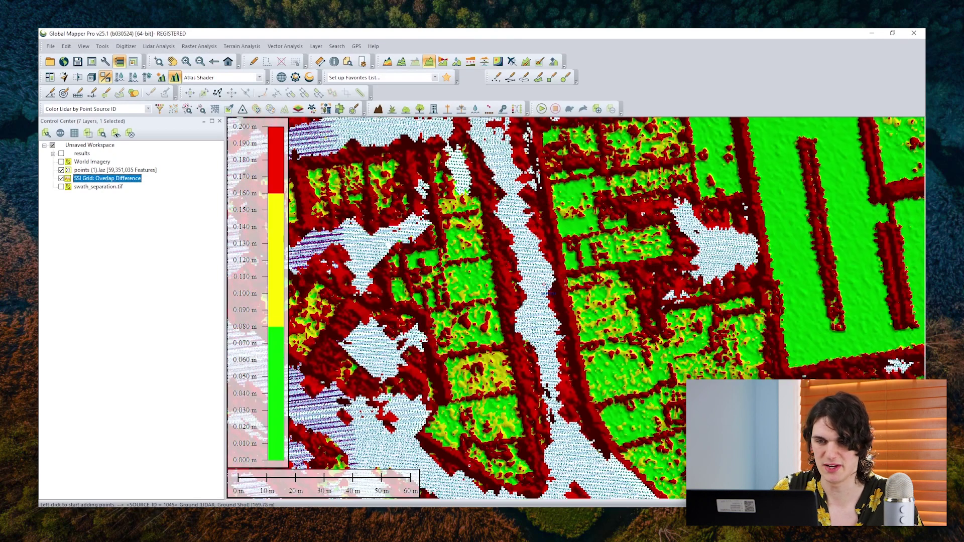
- Hide the overlap difference grid, inspect a path profile about 45 m long across the street between the building blocks, and close it
{"action": "left_click", "coordinate": [61, 178]}
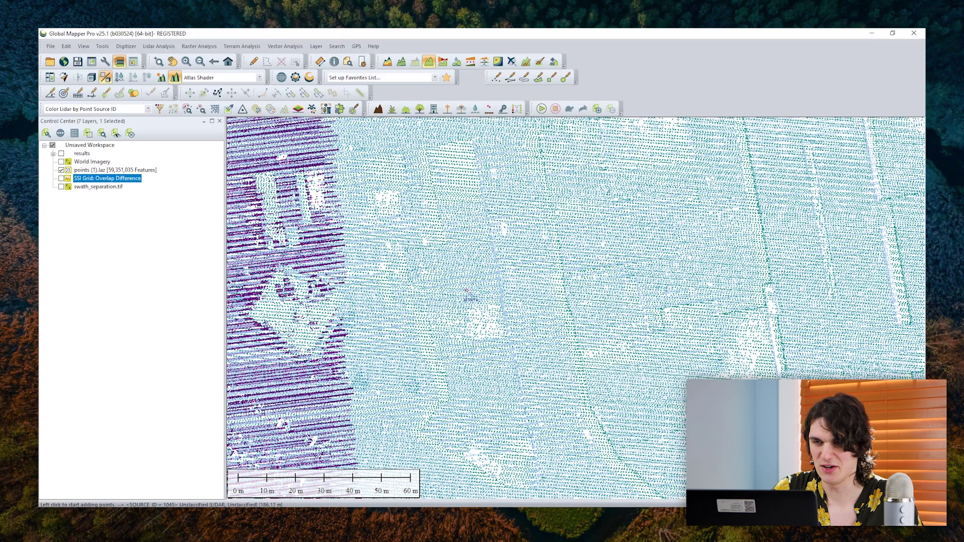
{"action": "left_click", "coordinate": [466, 290]}
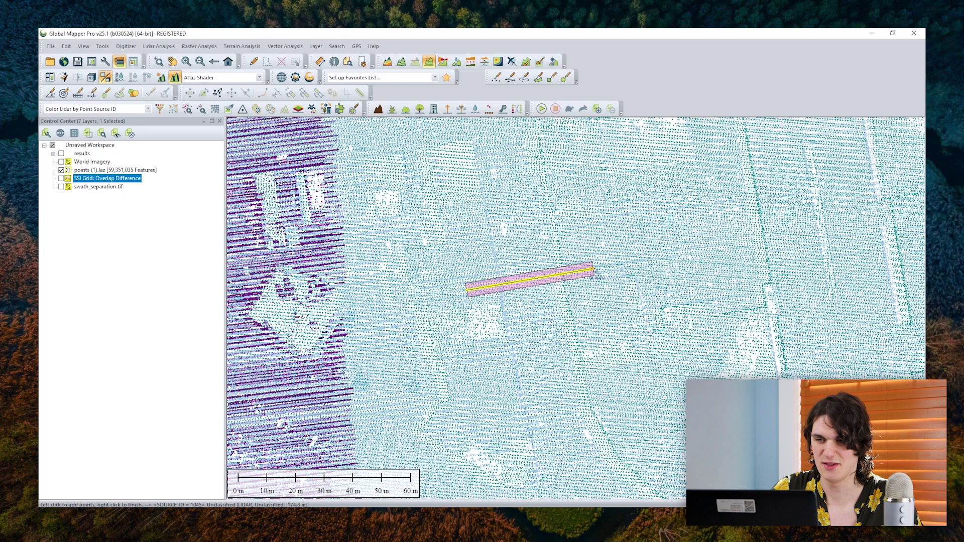
{"action": "right_click", "coordinate": [593, 270]}
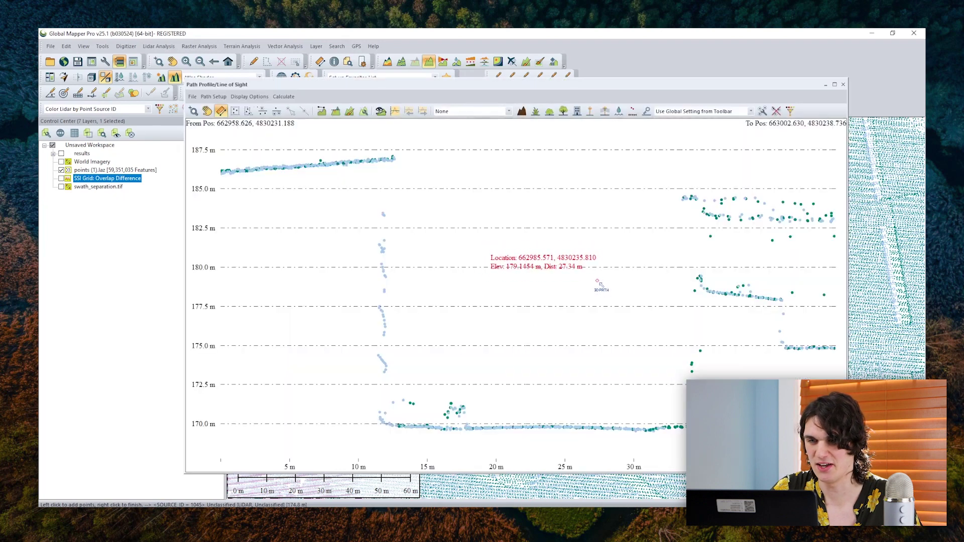
{"action": "left_click", "coordinate": [843, 85]}
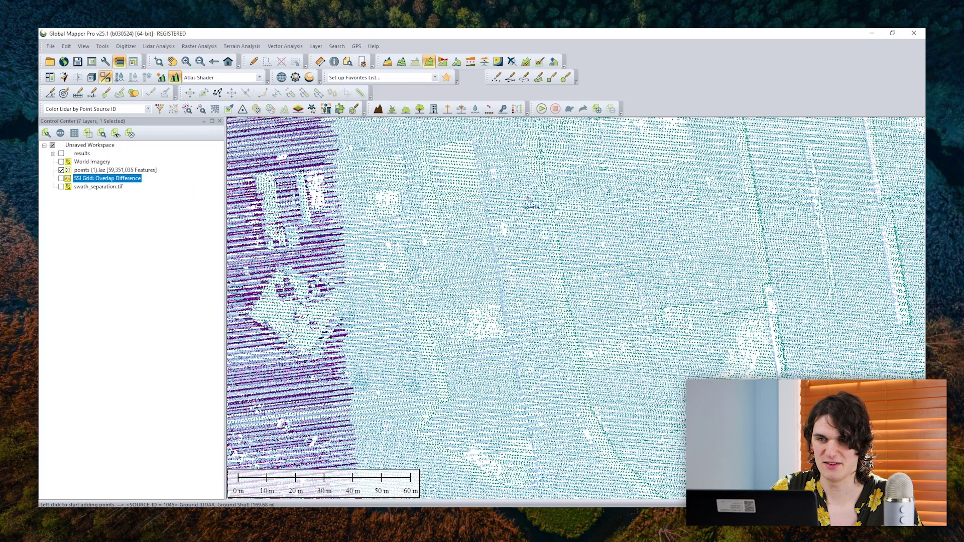
- Cut a second path profile about 42 m long across the same street farther north, inspect its point alignment, and close it
{"action": "left_click", "coordinate": [458, 222]}
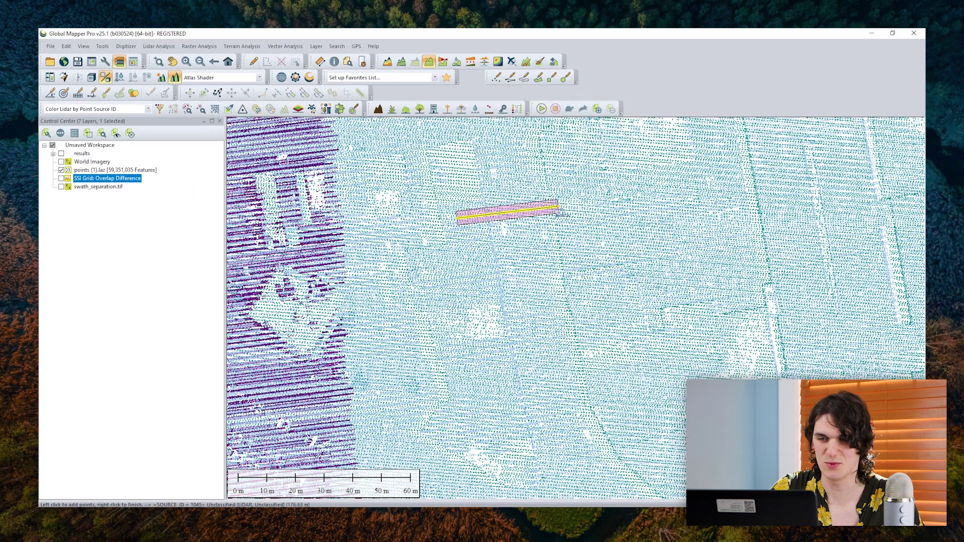
{"action": "right_click", "coordinate": [583, 201]}
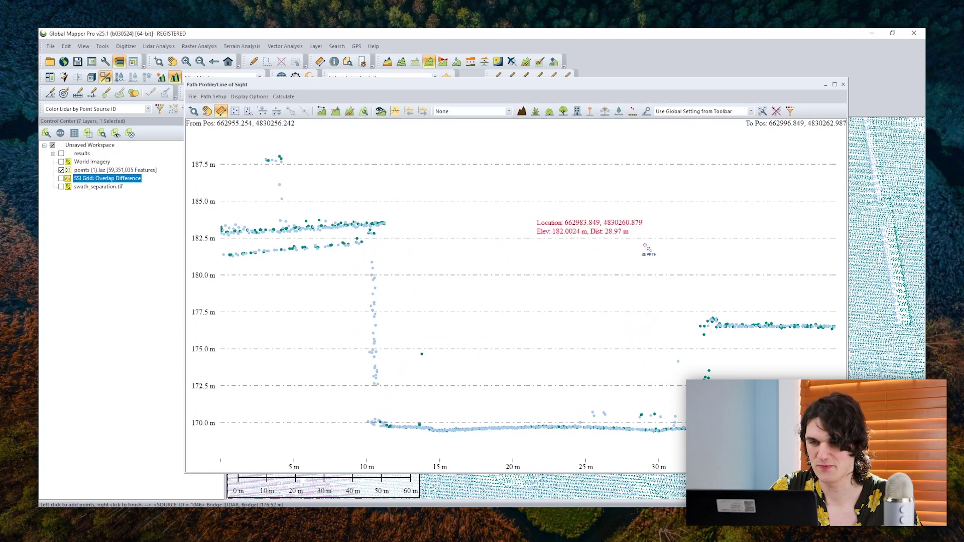
{"action": "left_click", "coordinate": [843, 85]}
- Show SSI Grid: Overlap Difference without the points layer, and review the grid over its full extent
{"action": "left_click", "coordinate": [61, 178]}
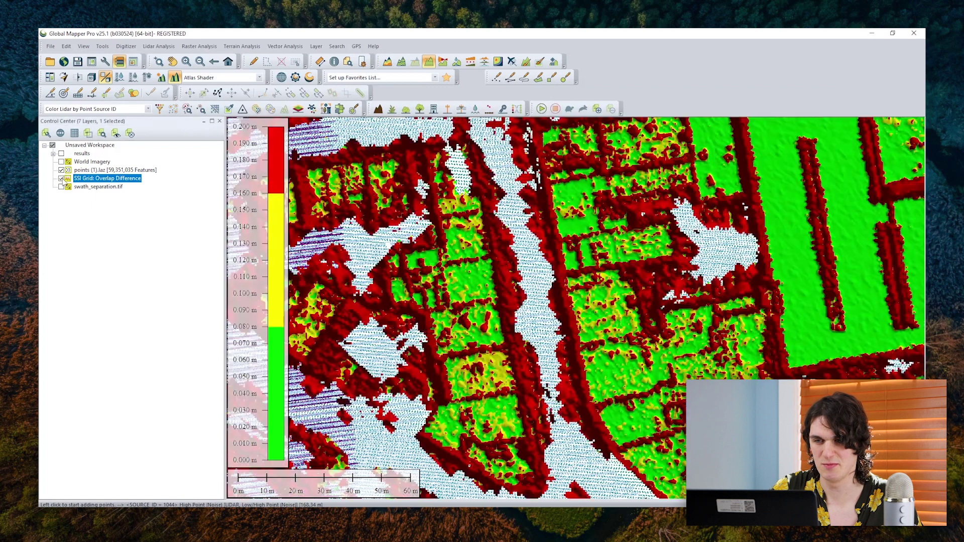
{"action": "left_click", "coordinate": [62, 170]}
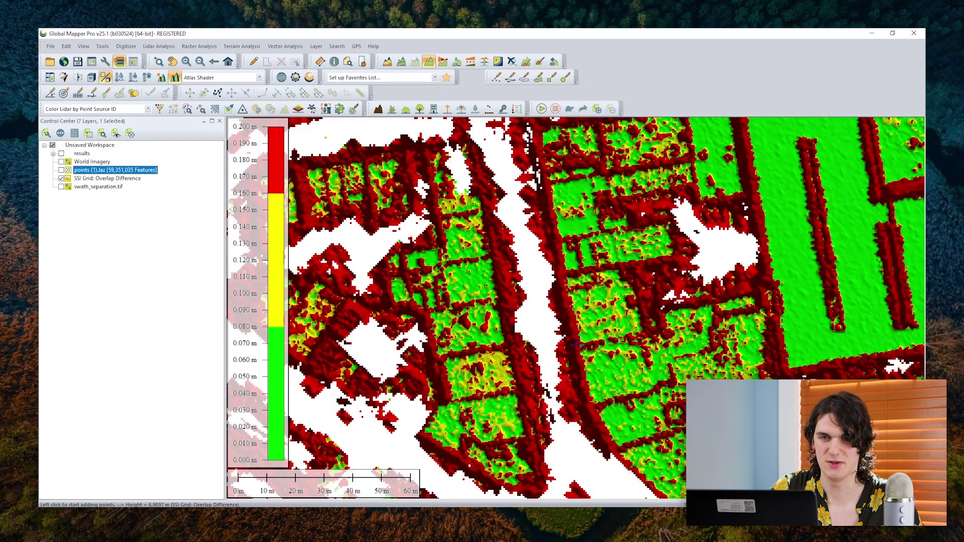
{"action": "scroll", "coordinate": [572, 342], "scroll_direction": "down", "scroll_amount": 3}
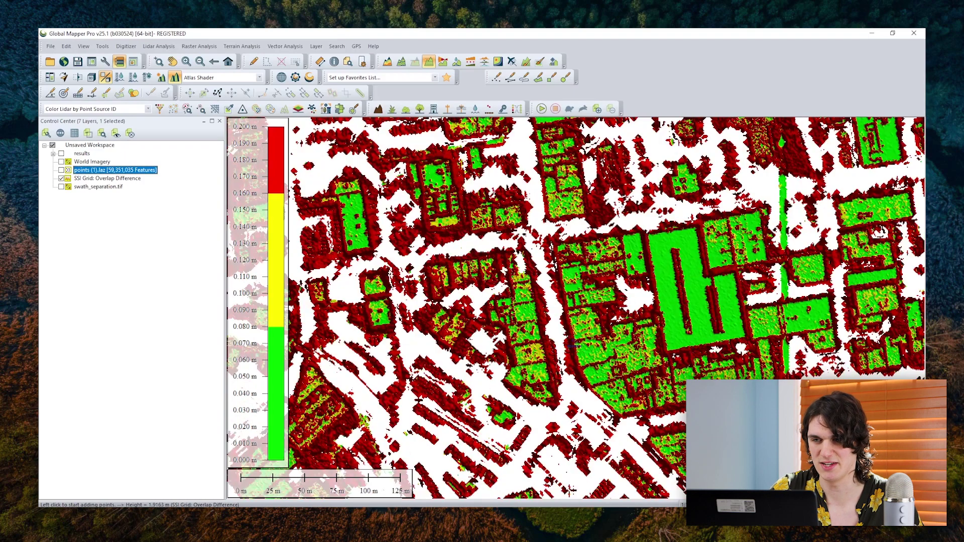
{"action": "scroll", "coordinate": [570, 347], "scroll_direction": "down", "scroll_amount": 5}
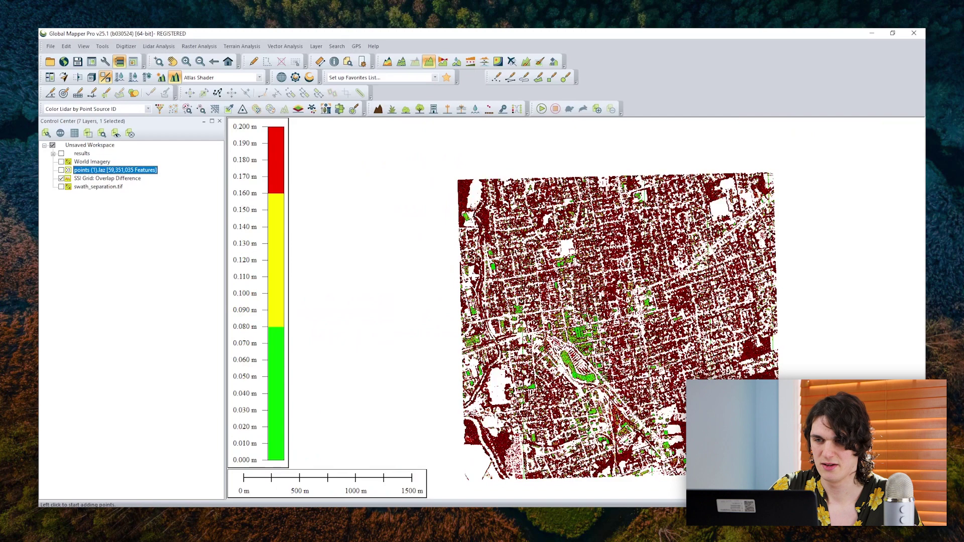
{"action": "scroll", "coordinate": [685, 394], "scroll_direction": "up", "scroll_amount": 1}
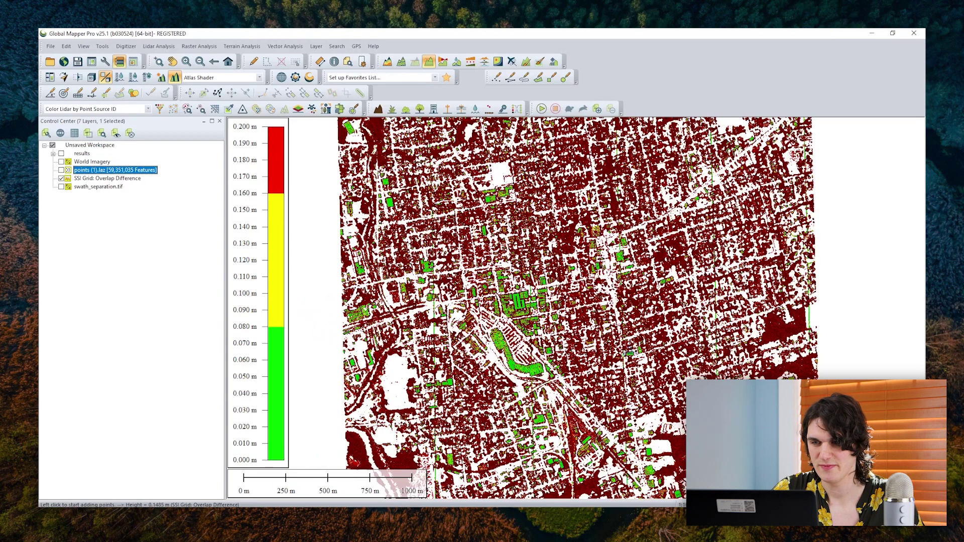
- Show the points layer, hide the overlap difference grid, and view the teal and light blue flight lines up close
{"action": "left_click", "coordinate": [61, 170]}
{"action": "left_click", "coordinate": [61, 178]}
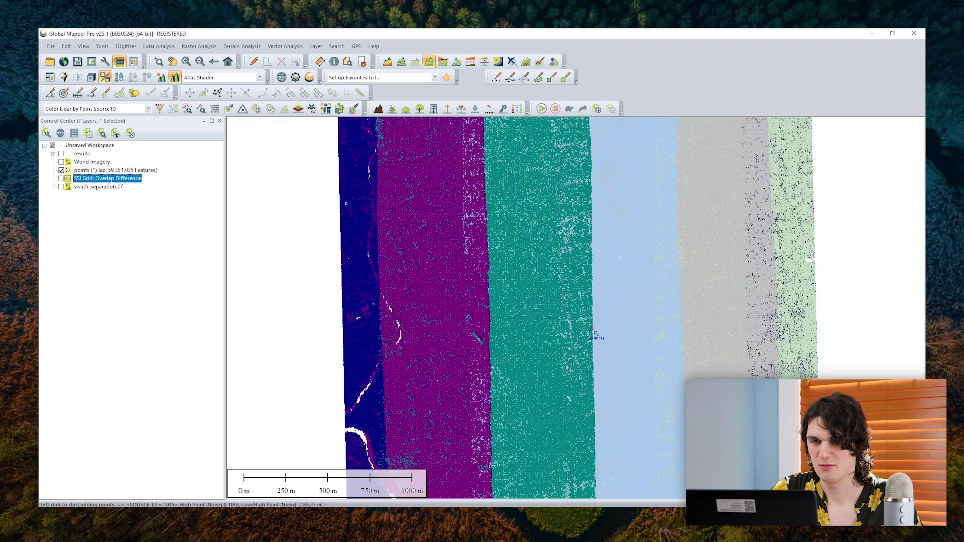
{"action": "scroll", "coordinate": [649, 339], "scroll_direction": "up", "scroll_amount": 2}
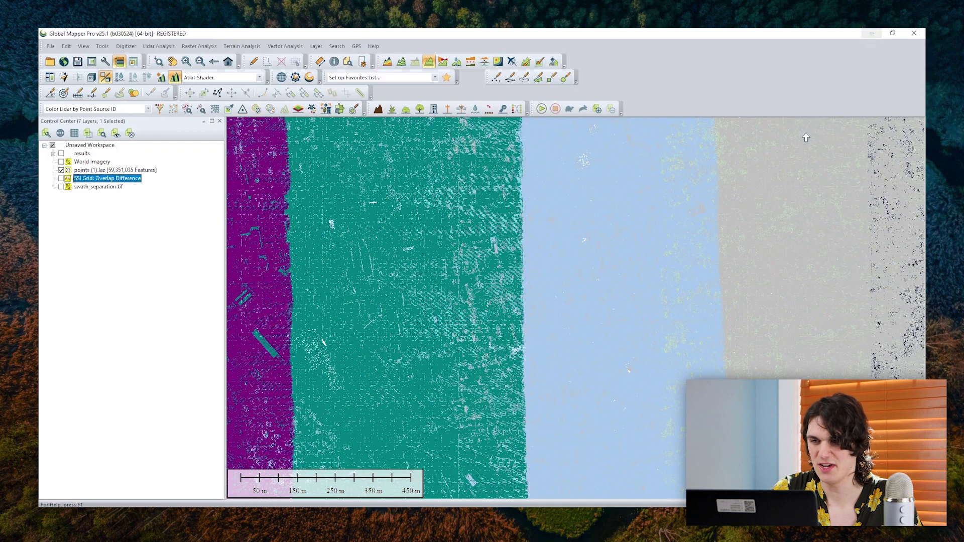
- In the other Global Mapper window, hide points1.laz and show SSI Grid: Overlap Difference for comparison, and return to the first window
{"action": "left_click", "coordinate": [364, 516]}
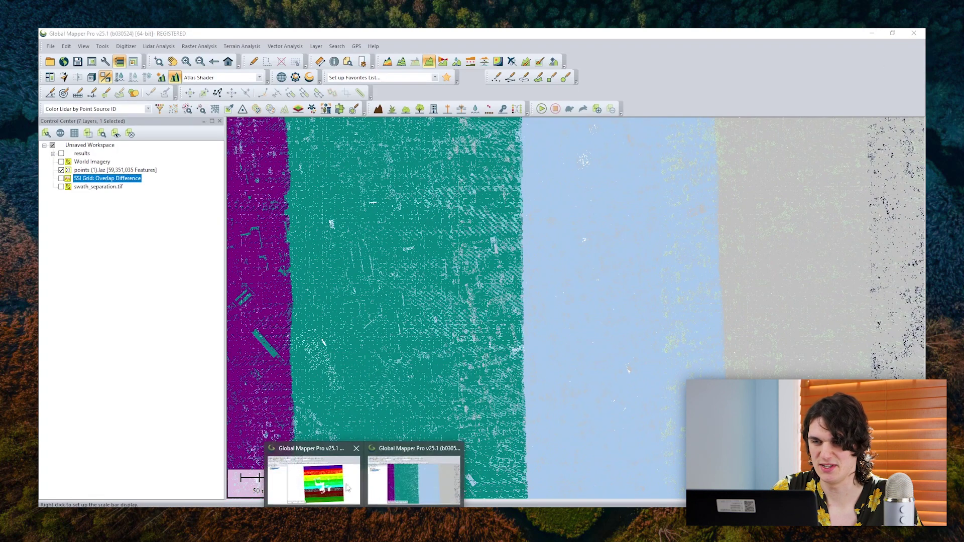
{"action": "left_click", "coordinate": [314, 480]}
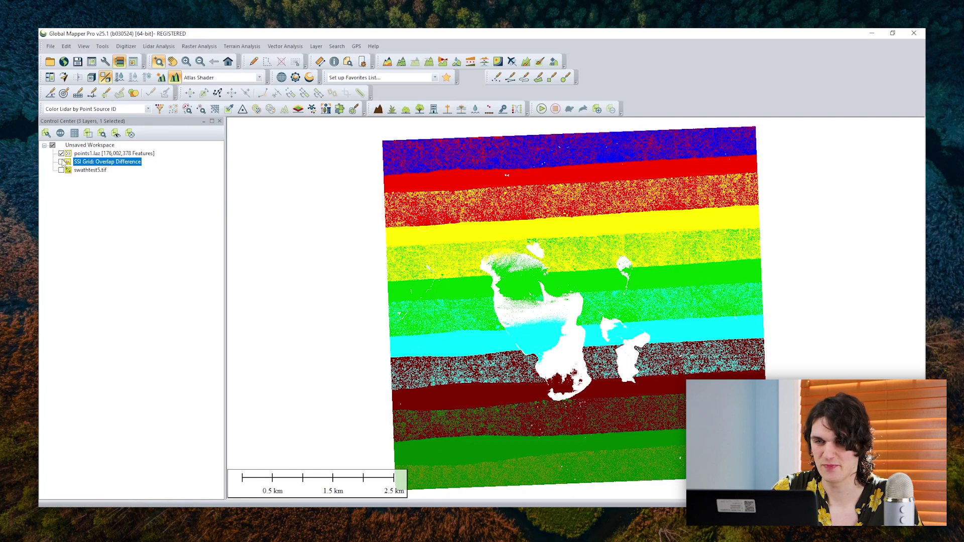
{"action": "left_click", "coordinate": [61, 153]}
{"action": "left_click", "coordinate": [60, 162]}
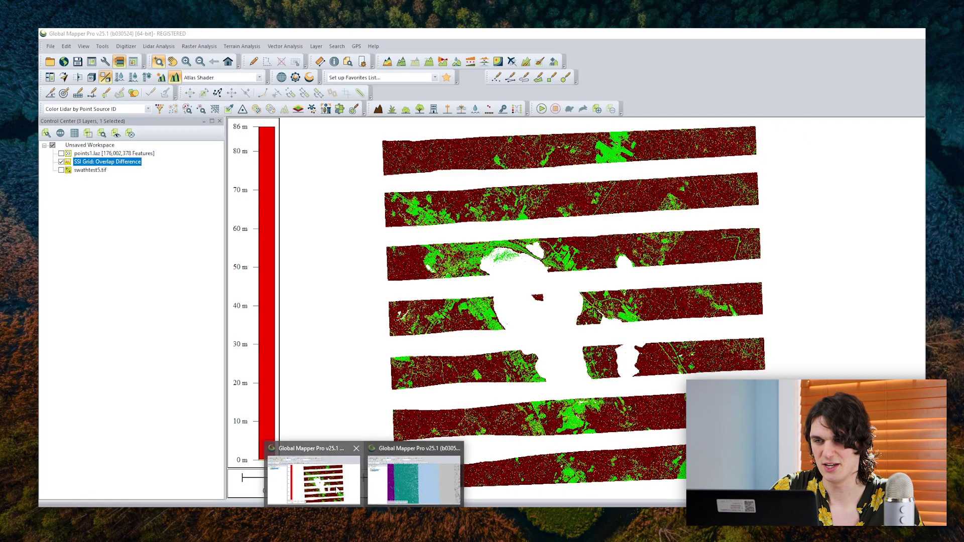
{"action": "left_click", "coordinate": [393, 490]}
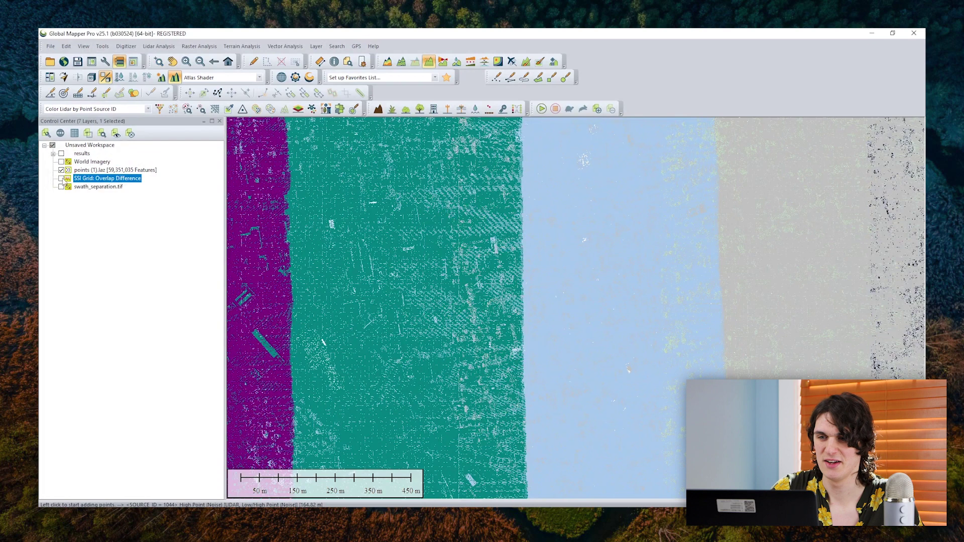